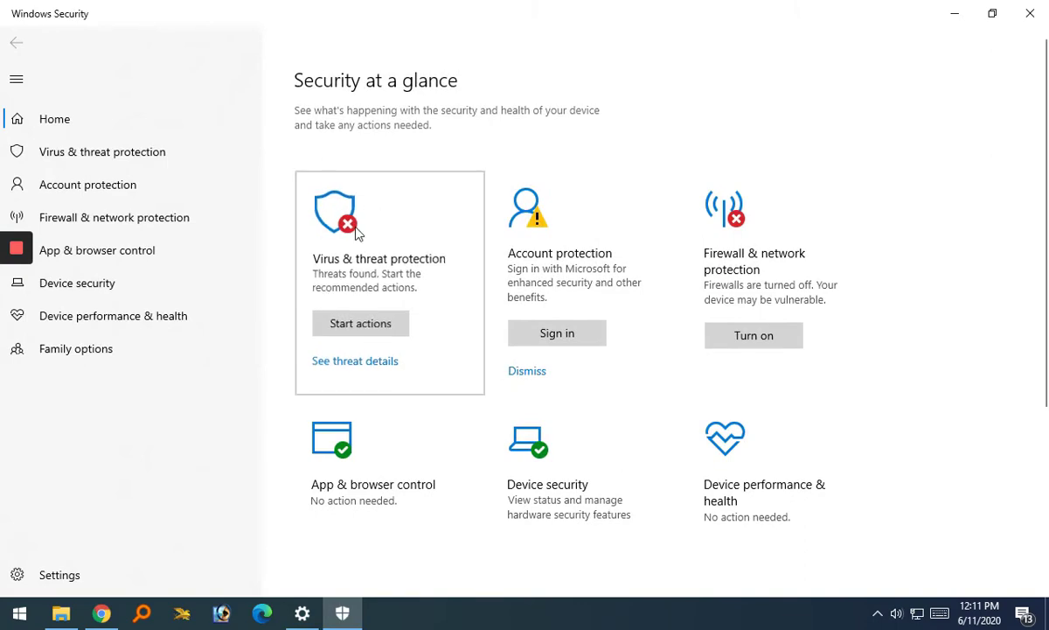
Step: Check the Real-time protection setting for virus and threat protection, minimize Windows Security and close the Settings window
{"action": "left_click", "coordinate": [357, 232]}
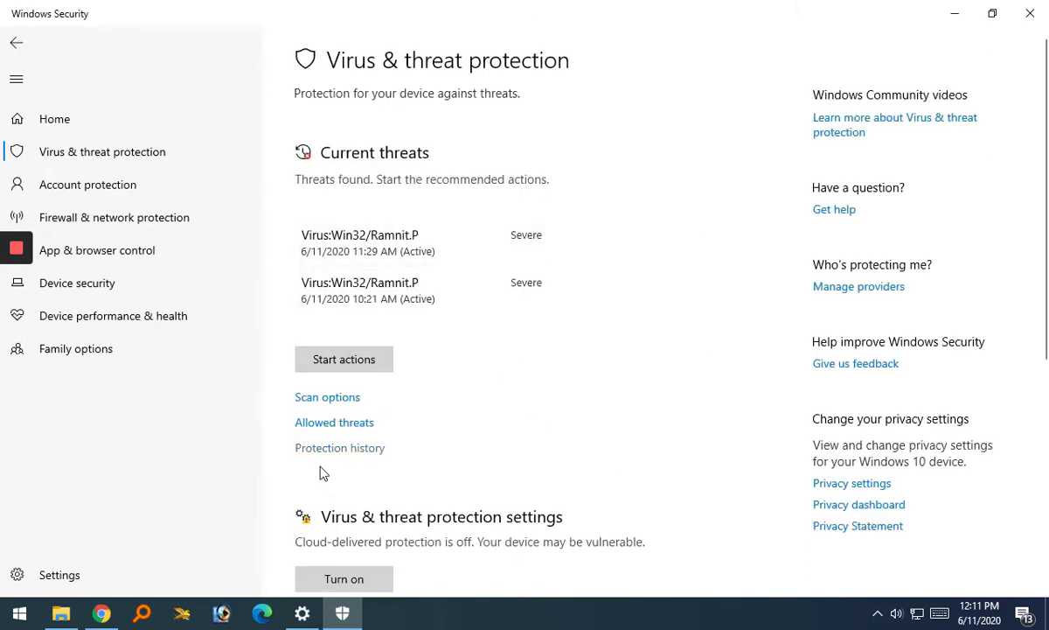
{"action": "scroll", "coordinate": [328, 490], "scroll_direction": "down", "scroll_amount": 2}
{"action": "left_click", "coordinate": [342, 532]}
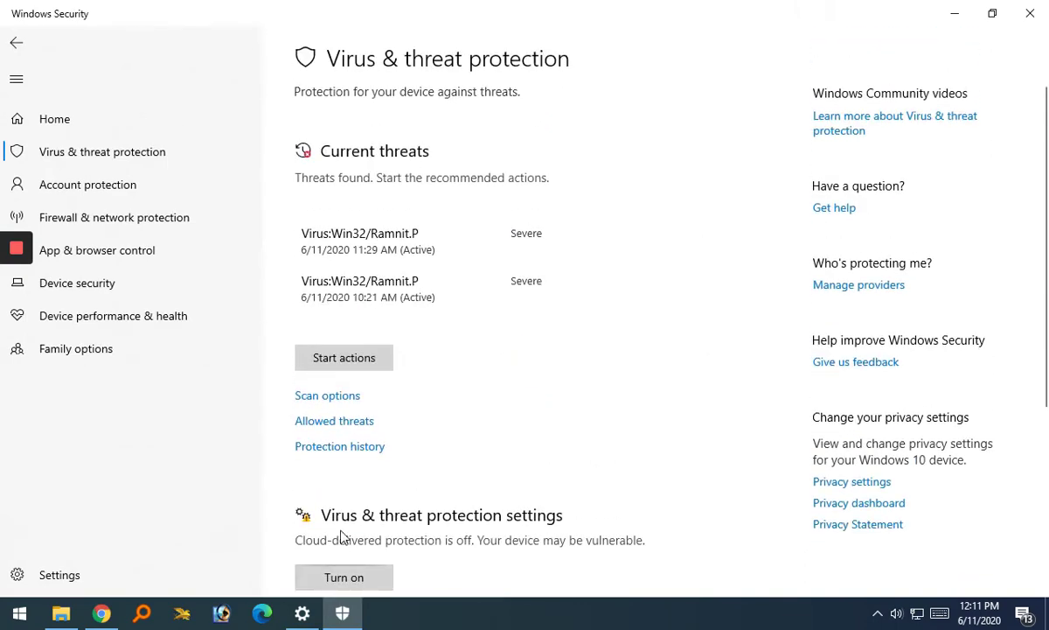
{"action": "left_click", "coordinate": [318, 265]}
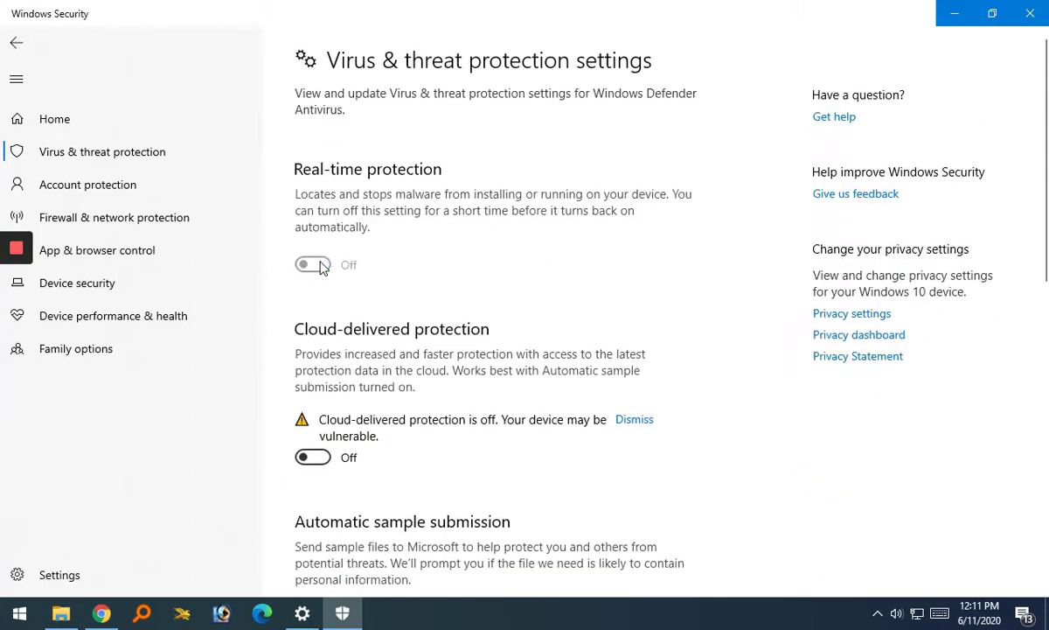
{"action": "left_click", "coordinate": [954, 14]}
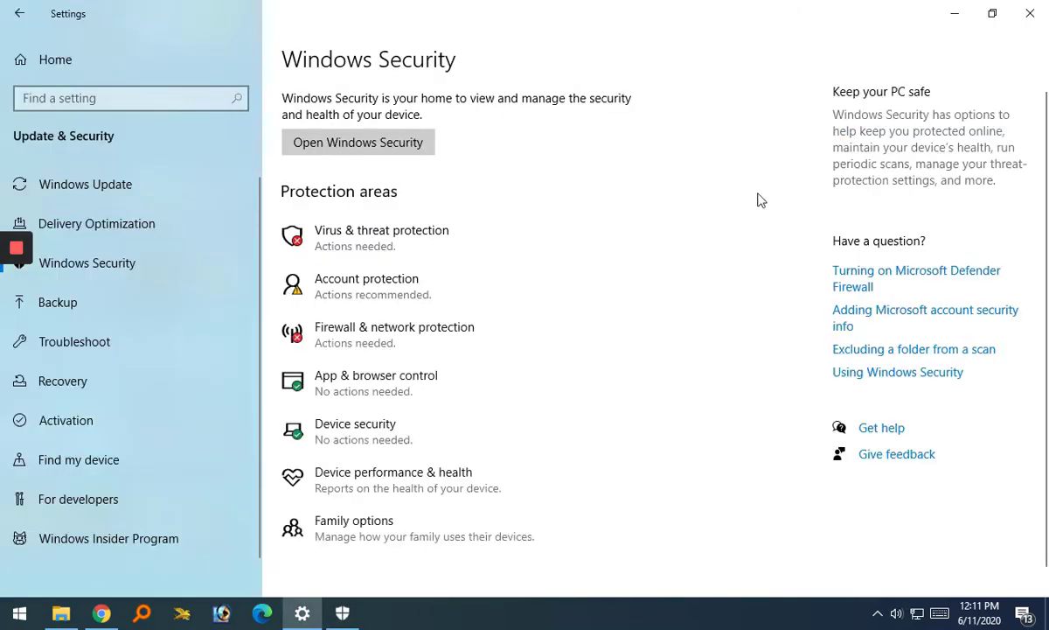
{"action": "left_click", "coordinate": [1030, 10]}
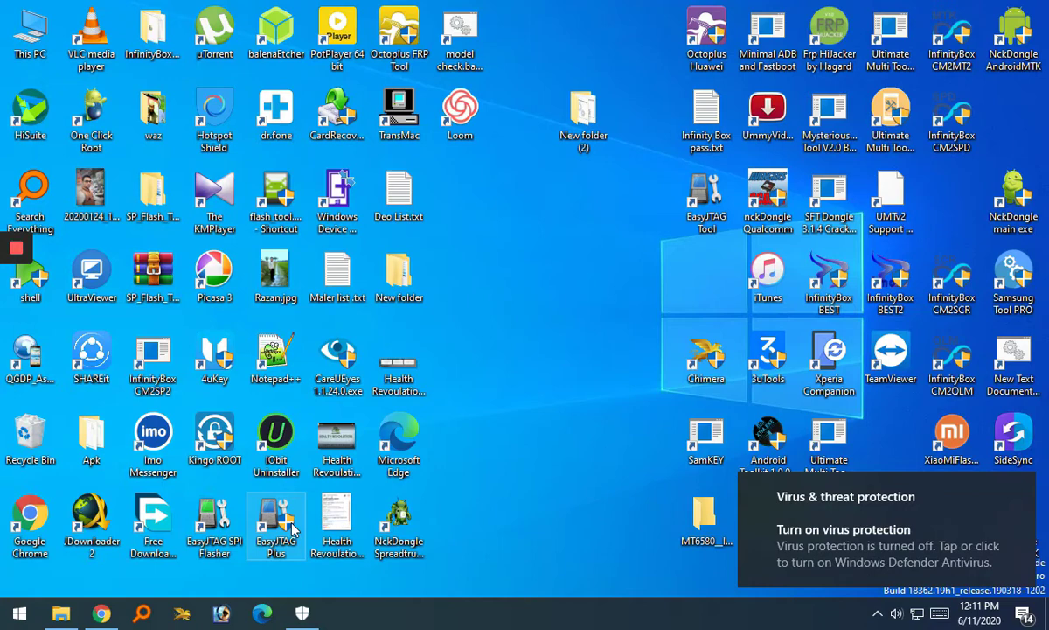
Step: Look through the running apps and background processes in Task Manager, and close it
{"action": "right_click", "coordinate": [626, 618]}
{"action": "left_click", "coordinate": [680, 532]}
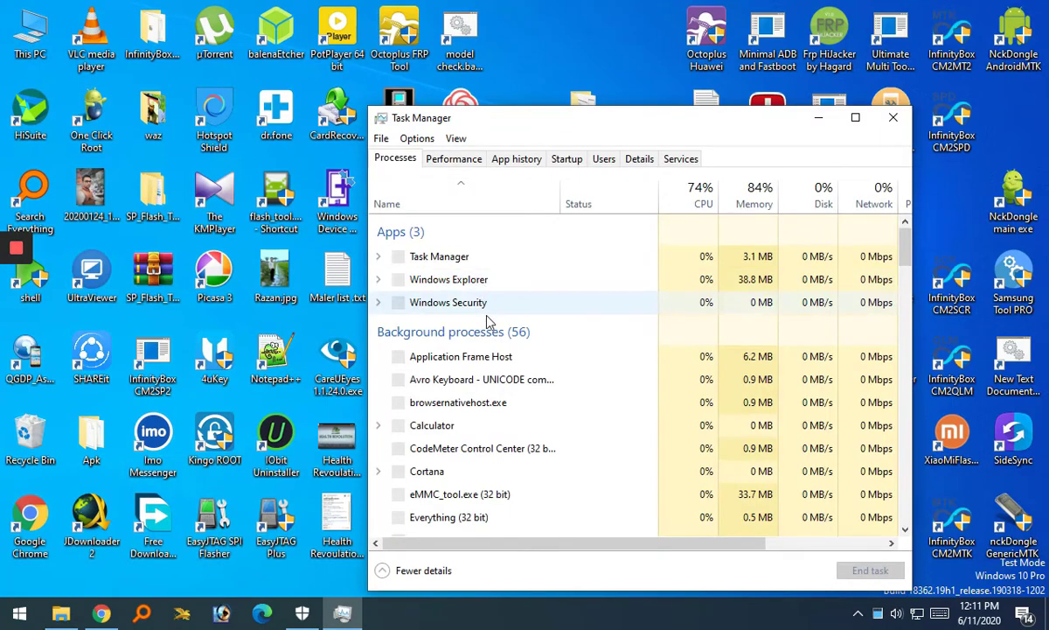
{"action": "scroll", "coordinate": [488, 322], "scroll_direction": "down", "scroll_amount": 4}
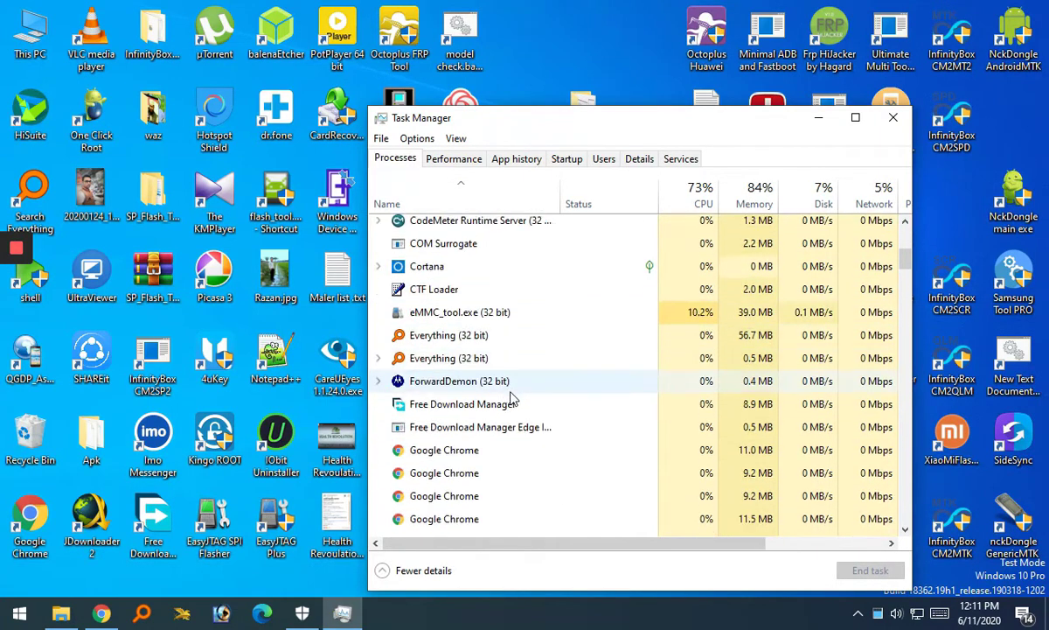
{"action": "scroll", "coordinate": [513, 399], "scroll_direction": "down", "scroll_amount": 5}
{"action": "scroll", "coordinate": [514, 395], "scroll_direction": "down", "scroll_amount": 5}
{"action": "scroll", "coordinate": [513, 393], "scroll_direction": "down", "scroll_amount": 5}
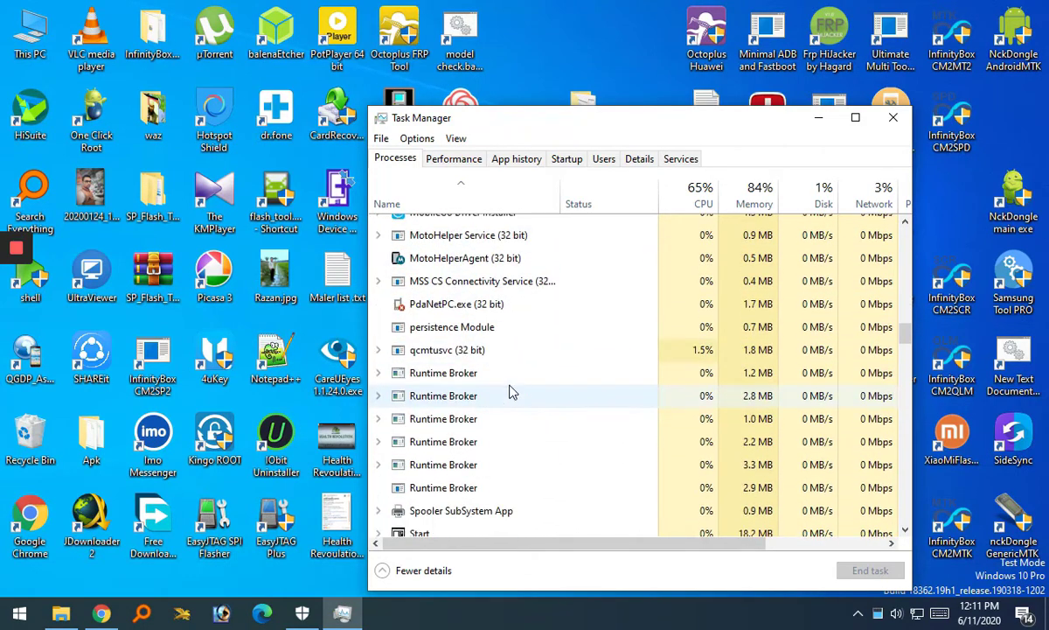
{"action": "left_click", "coordinate": [891, 121]}
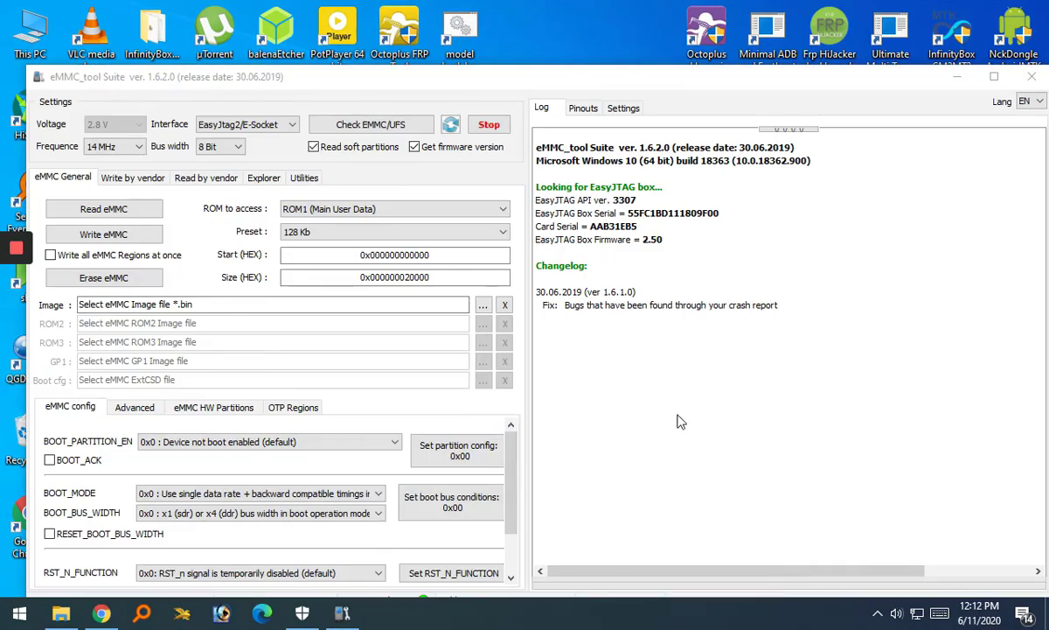
Step: Run the eMMC/UFS check in eMMC_tool Suite and examine the partition table, life time and health report lines in the log
{"action": "left_click", "coordinate": [388, 127]}
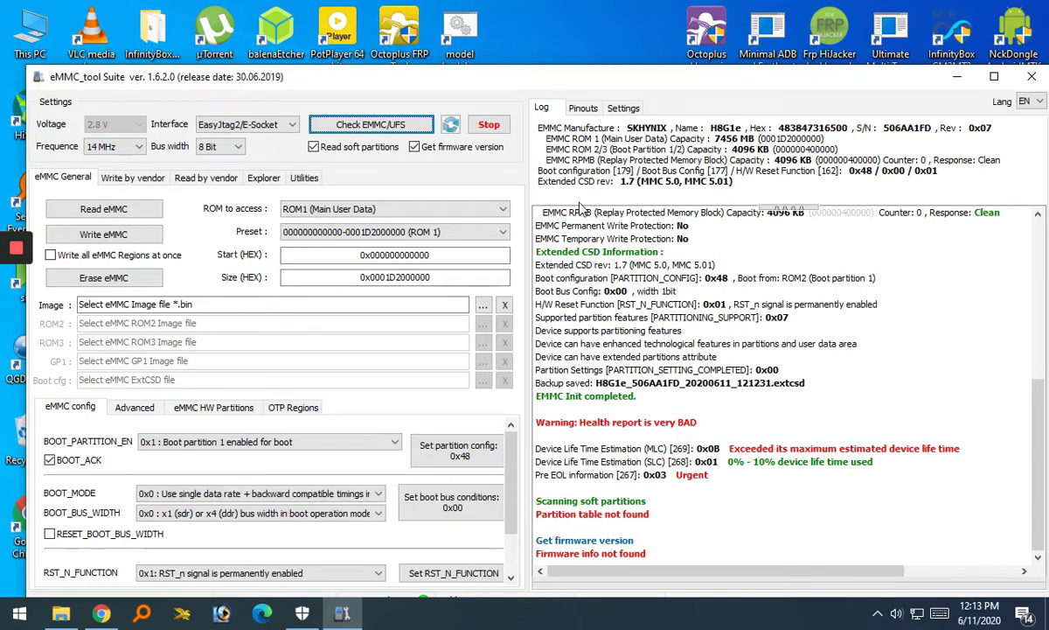
{"action": "left_click", "coordinate": [645, 515]}
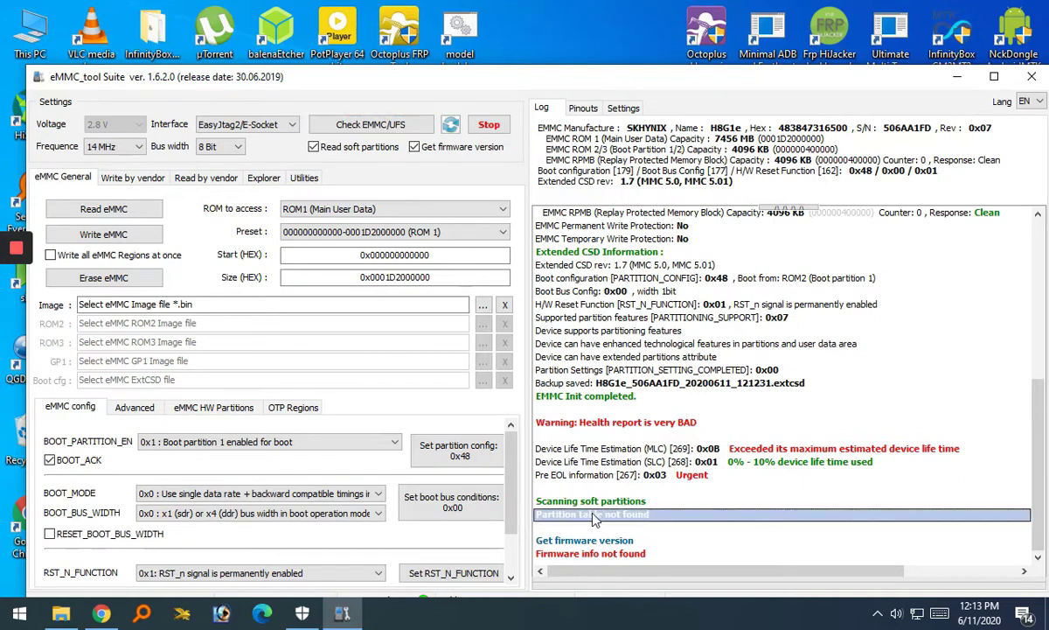
{"action": "left_click", "coordinate": [713, 475]}
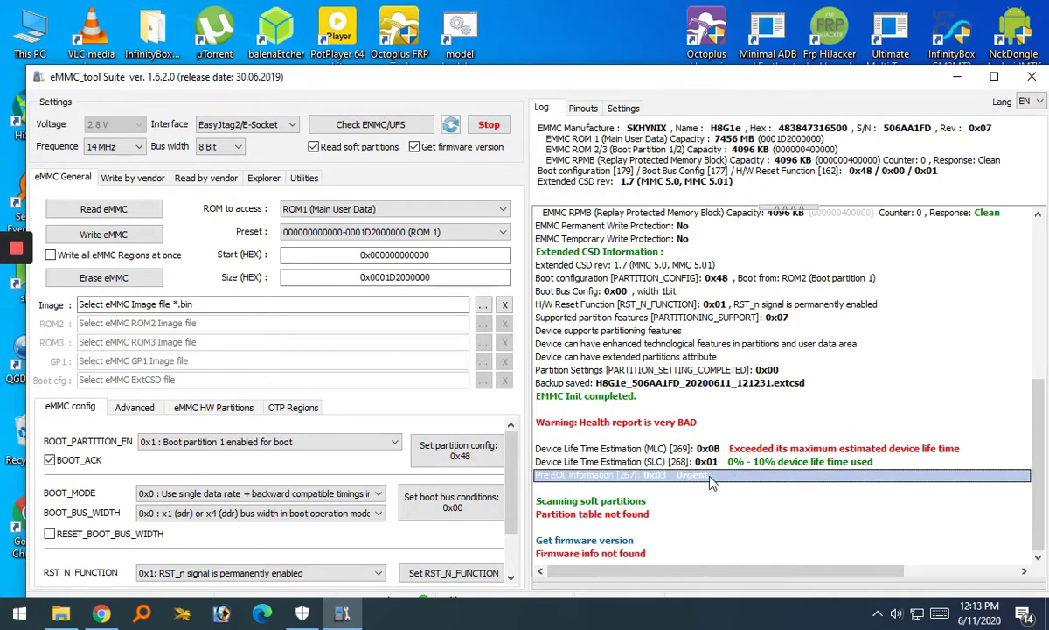
{"action": "left_click", "coordinate": [903, 463]}
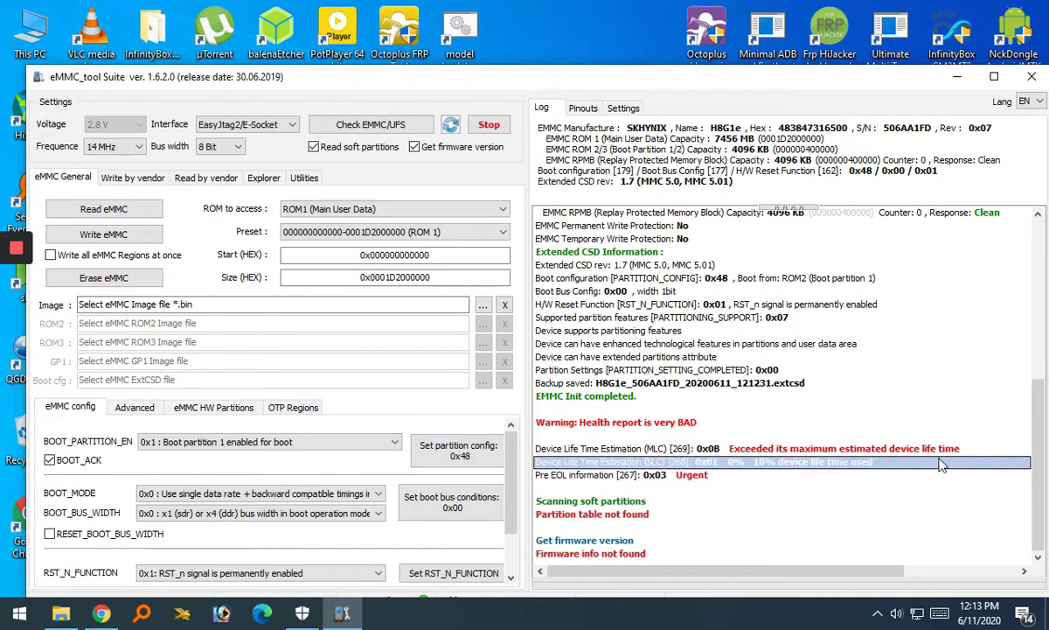
{"action": "left_click", "coordinate": [938, 450]}
{"action": "left_click", "coordinate": [604, 423]}
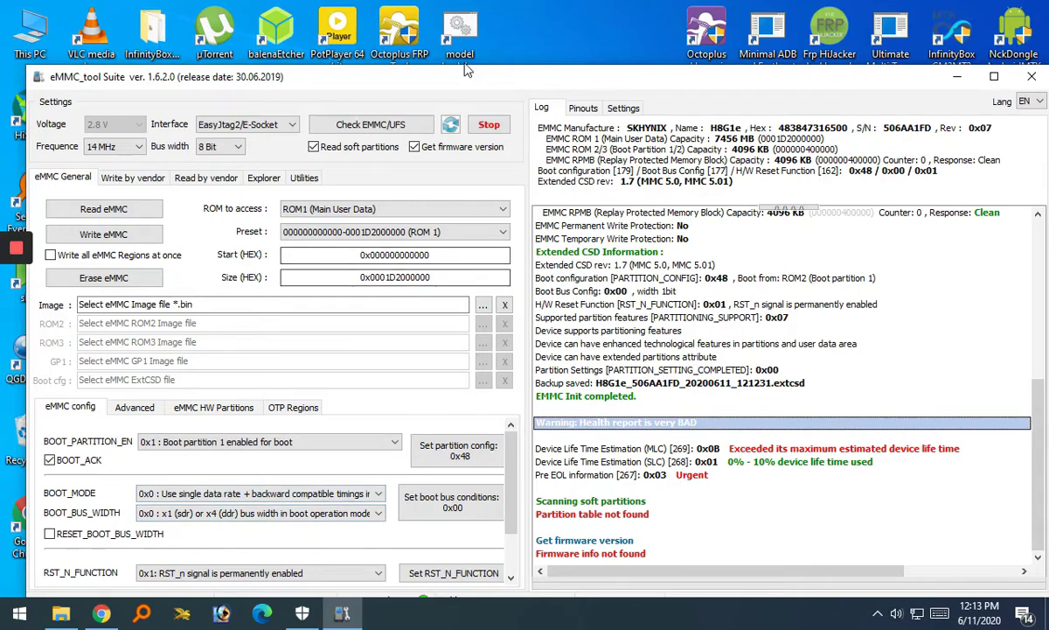
Step: Perform the final write of the eMMC GP partition sizes with GP1 to GP4 and User Enhanced Size disabled, accepting zero sizes
{"action": "left_click_drag", "start_coordinate": [432, 77], "coordinate": [452, 42]}
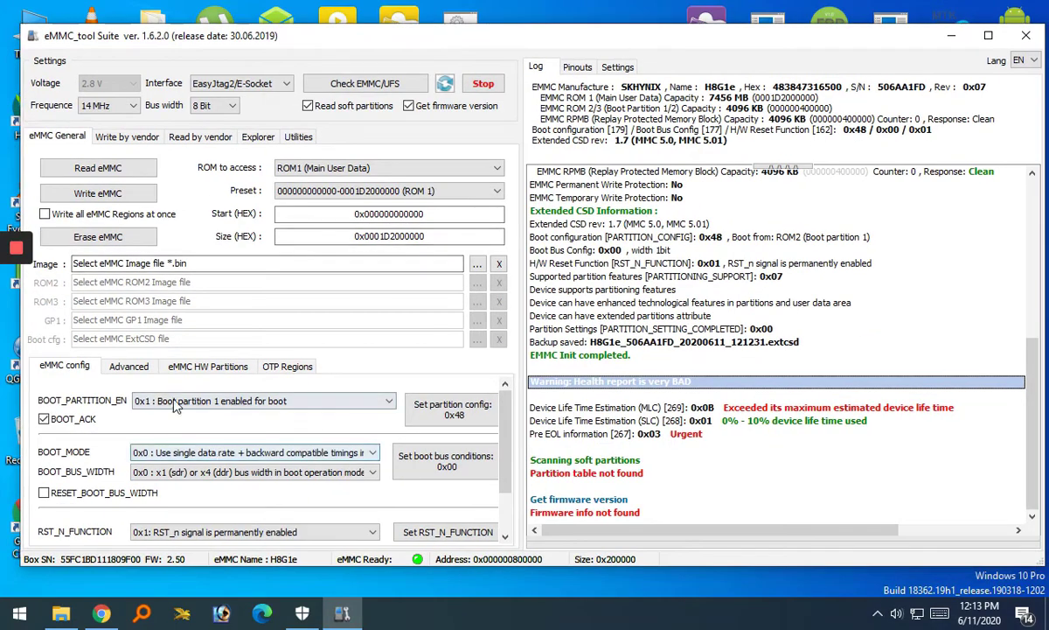
{"action": "left_click", "coordinate": [201, 368]}
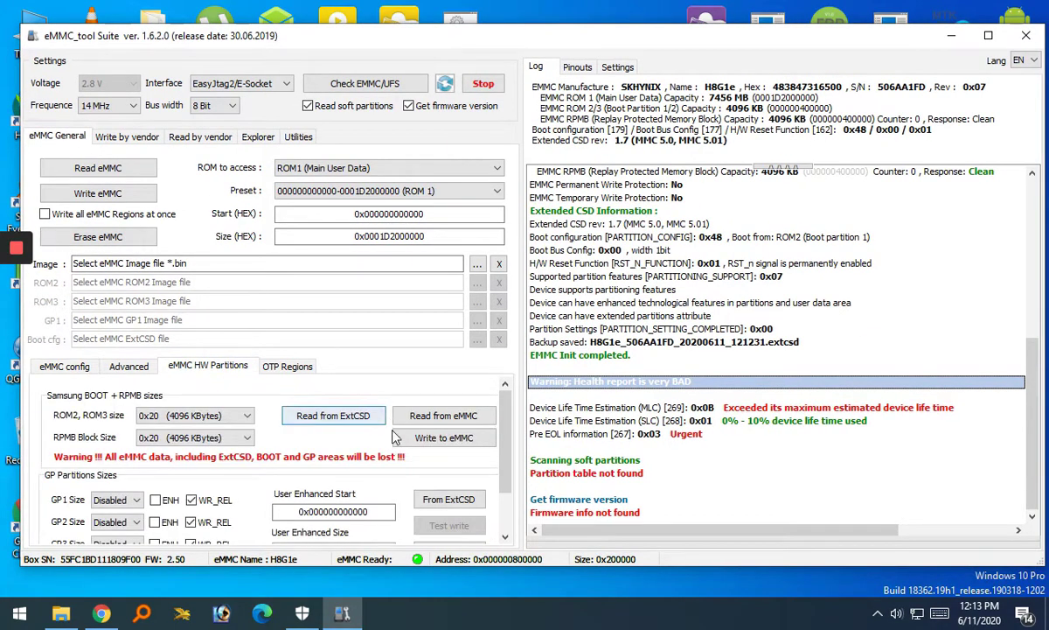
{"action": "scroll", "coordinate": [471, 410], "scroll_direction": "down", "scroll_amount": 2}
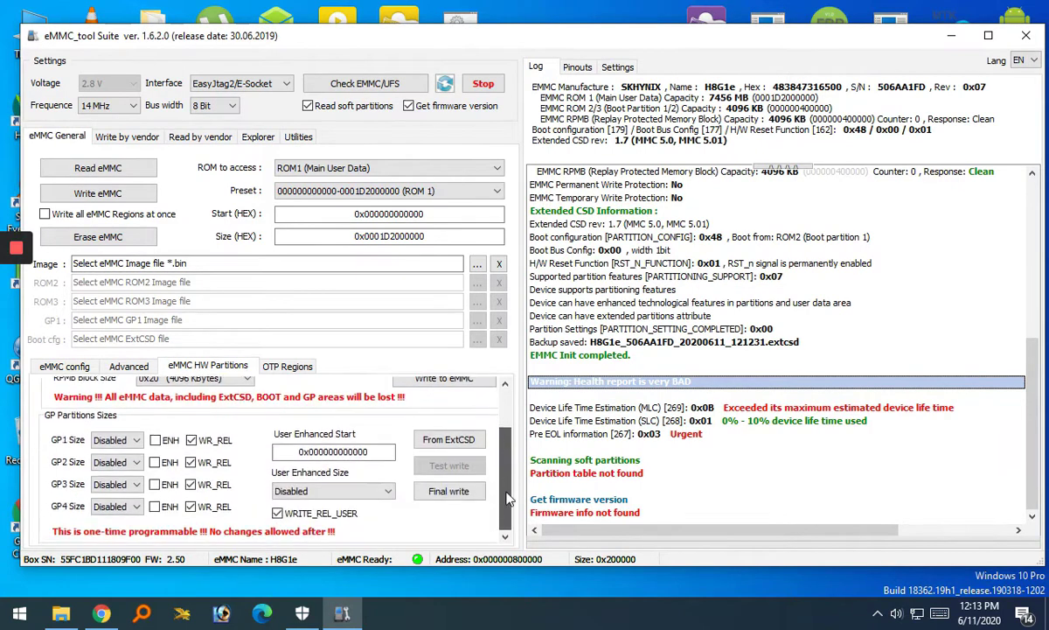
{"action": "left_click", "coordinate": [442, 497]}
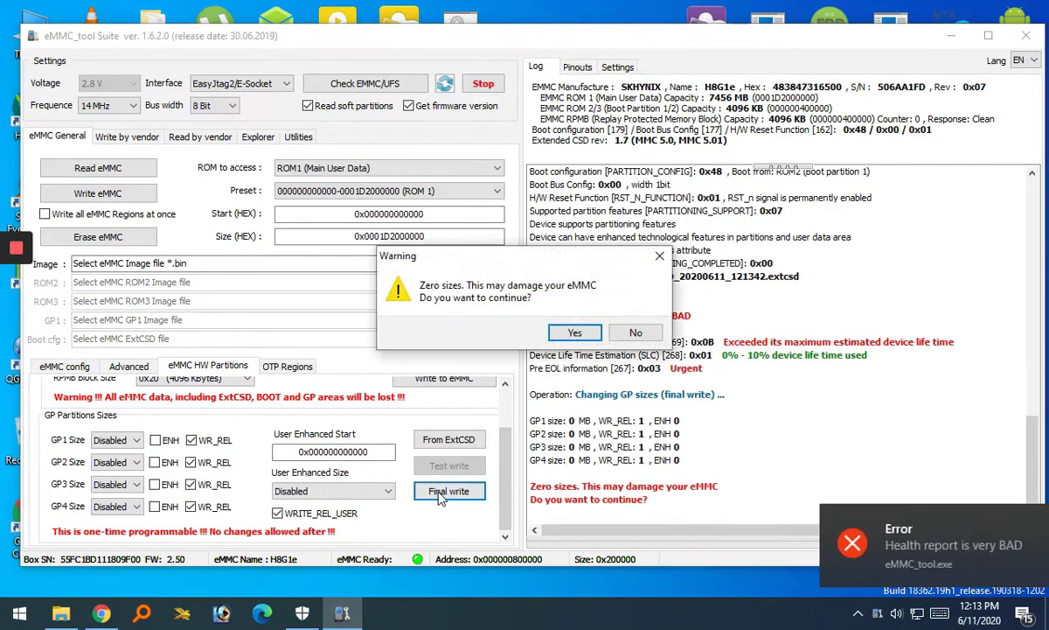
{"action": "left_click", "coordinate": [569, 333]}
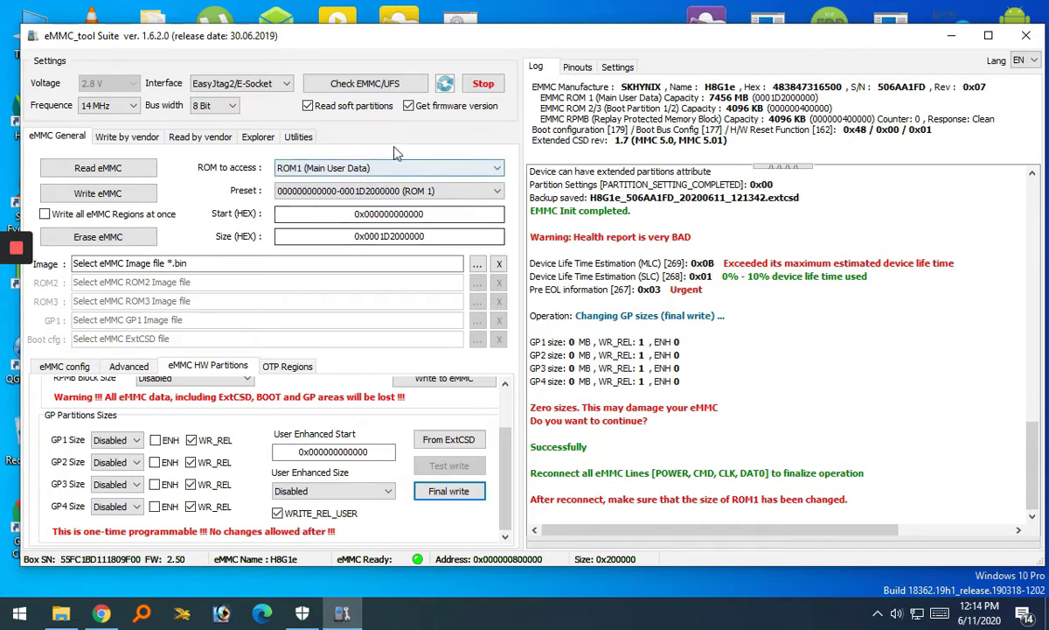
Step: Run the eMMC/UFS check again after the partition write and review the device information in the log
{"action": "left_click", "coordinate": [409, 84]}
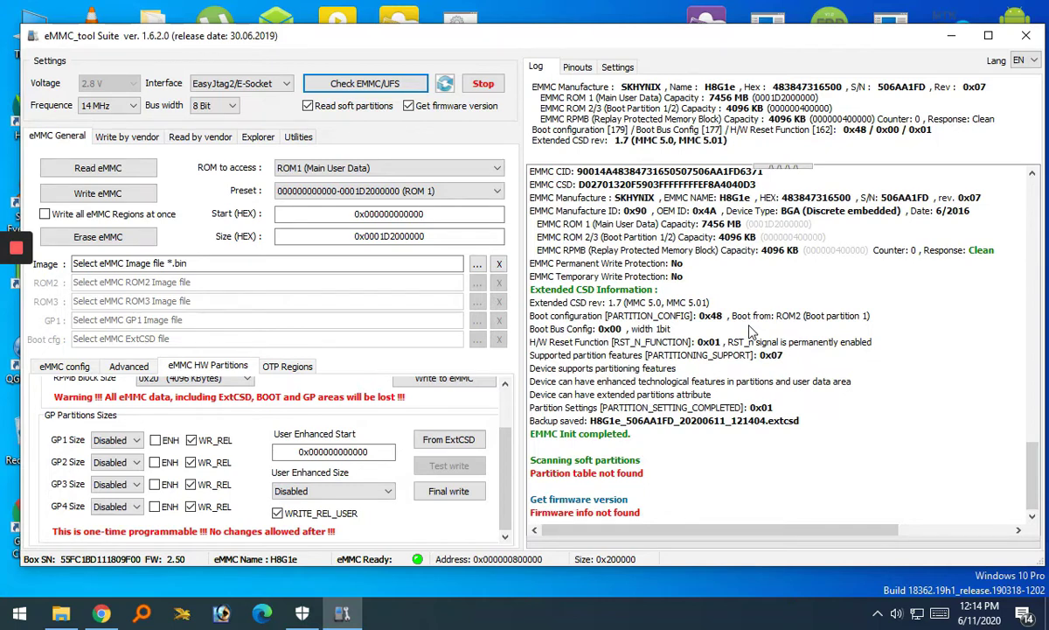
{"action": "scroll", "coordinate": [700, 428], "scroll_direction": "up", "scroll_amount": 2}
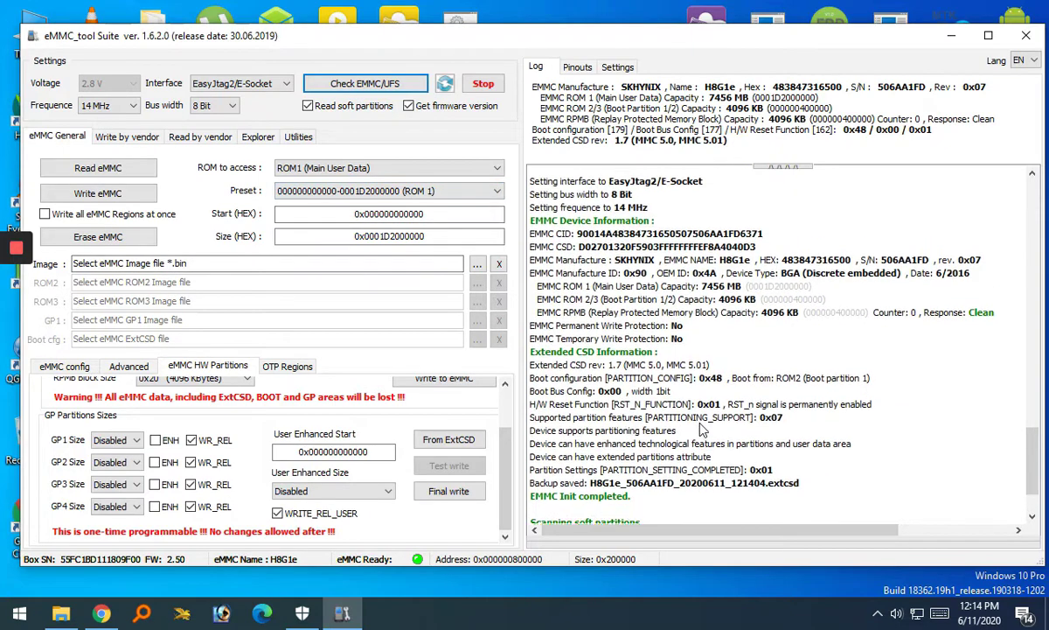
{"action": "scroll", "coordinate": [691, 424], "scroll_direction": "up", "scroll_amount": 7}
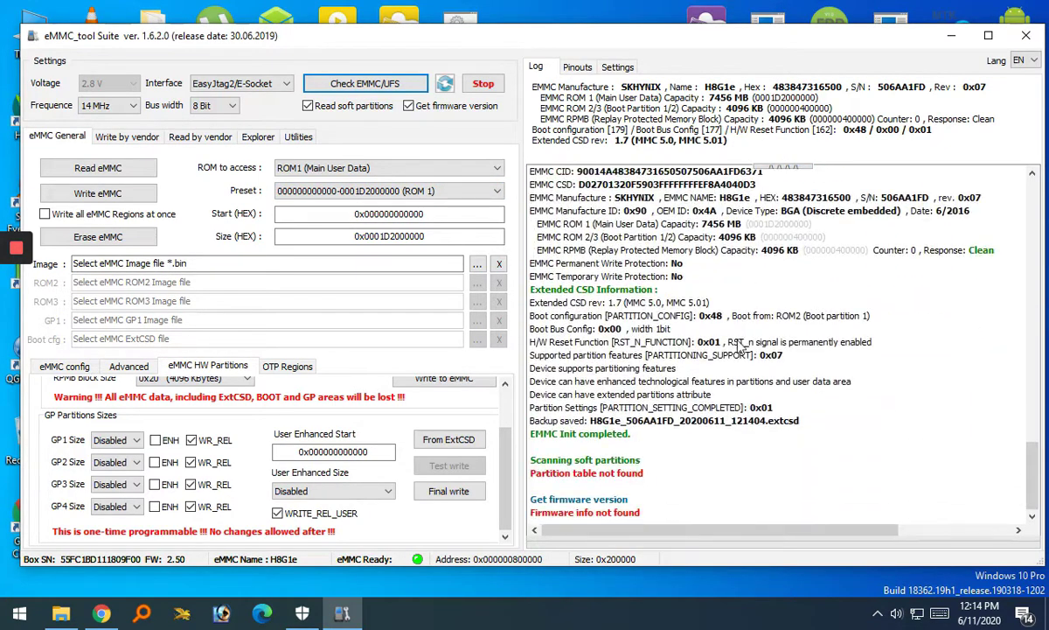
Step: Copy the path of the Firmware folder inside Symphony_R20_MT6580_10182016_6.0 in File Explorer, and minimize the window
{"action": "left_click", "coordinate": [65, 615]}
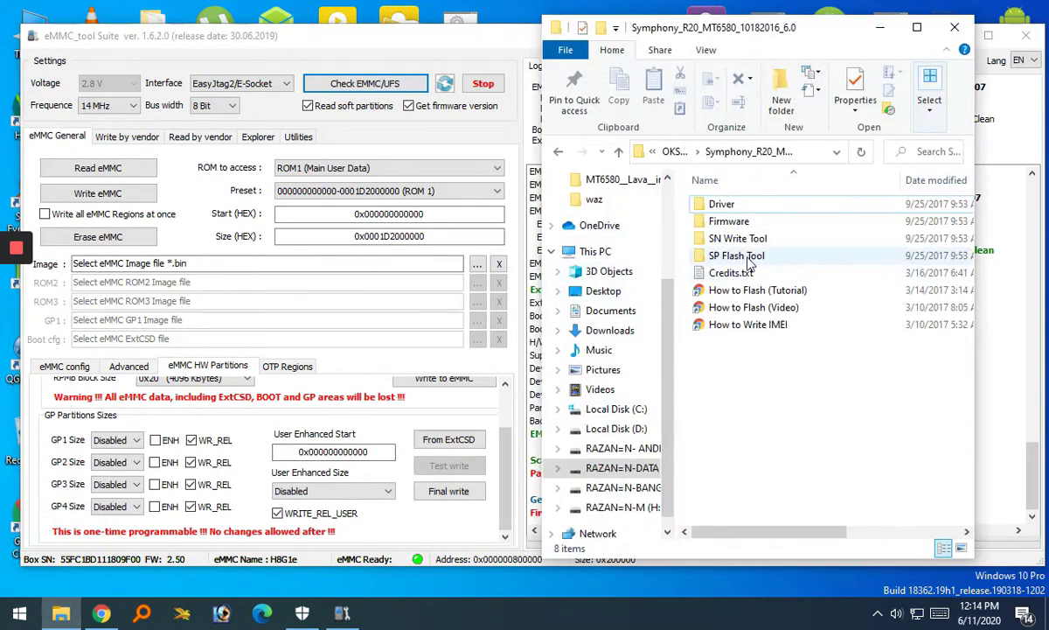
{"action": "left_click", "coordinate": [734, 224]}
{"action": "double_click", "coordinate": [734, 224]}
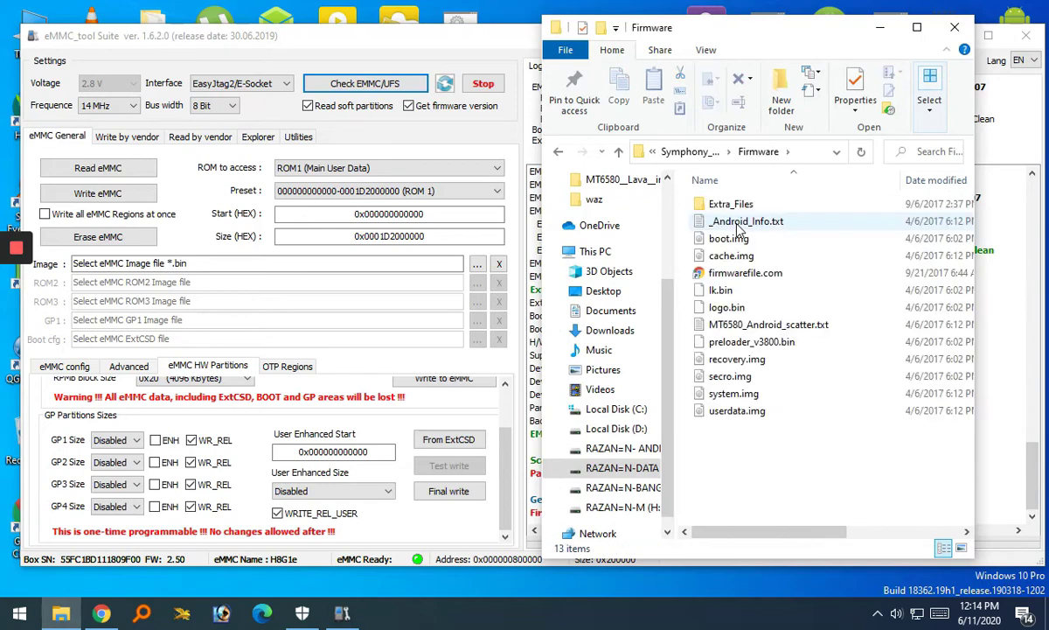
{"action": "left_click", "coordinate": [802, 156]}
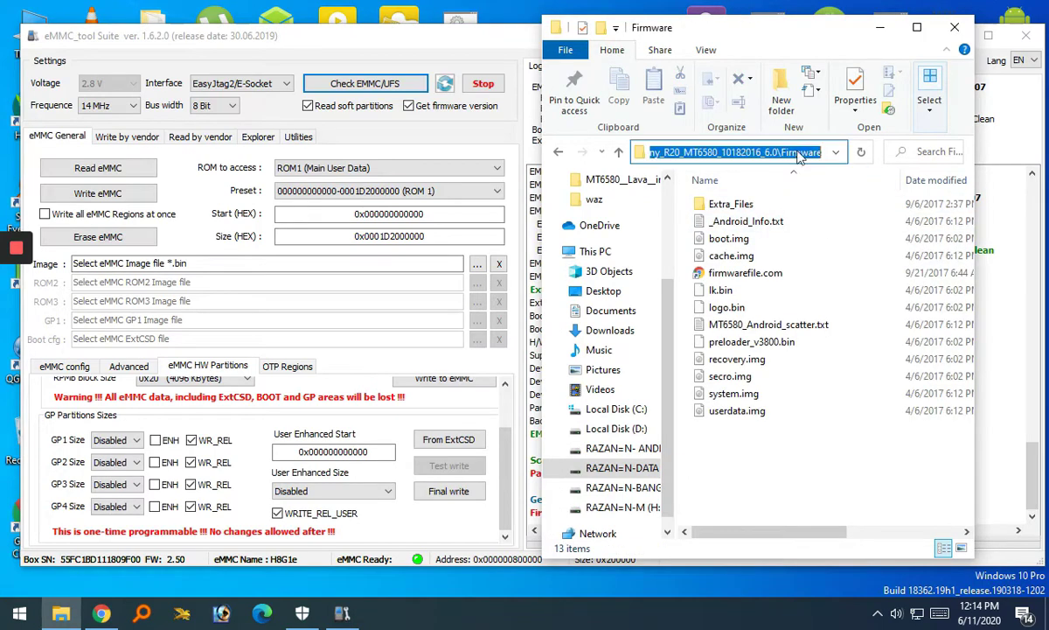
{"action": "right_click", "coordinate": [800, 154]}
{"action": "left_click", "coordinate": [835, 204]}
{"action": "left_click", "coordinate": [803, 464]}
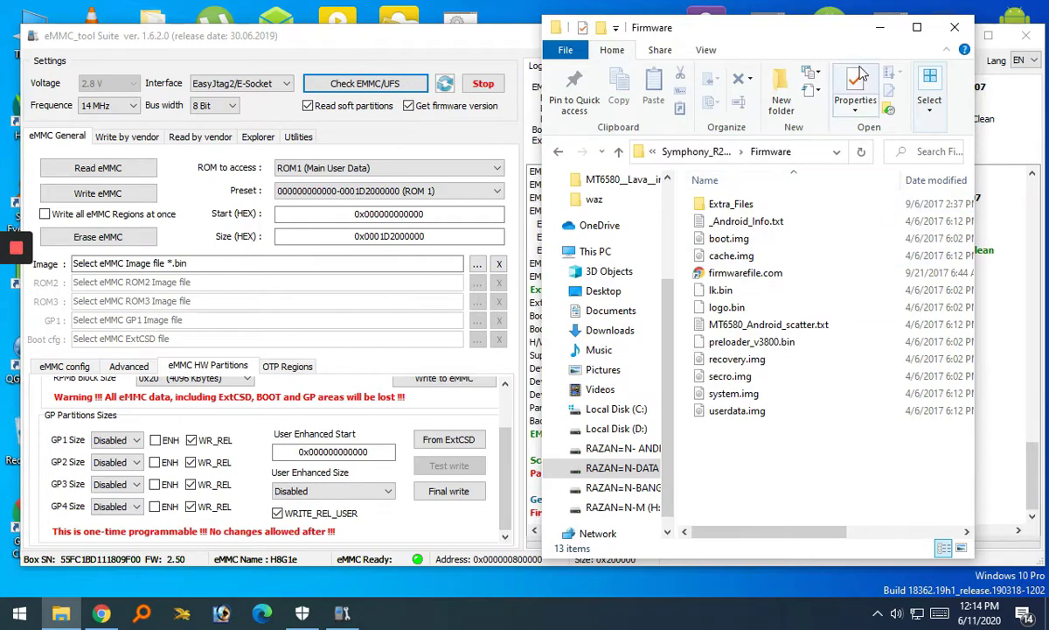
{"action": "left_click", "coordinate": [883, 37]}
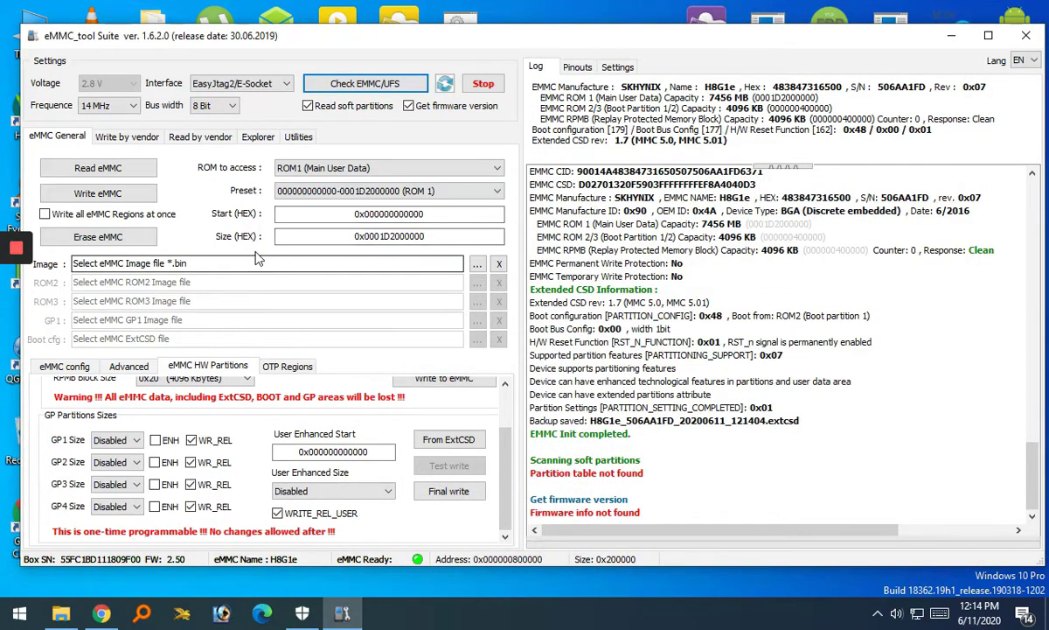
Step: Set the vendor for writing firmware to MediaTek
{"action": "left_click", "coordinate": [147, 138]}
{"action": "left_click", "coordinate": [150, 169]}
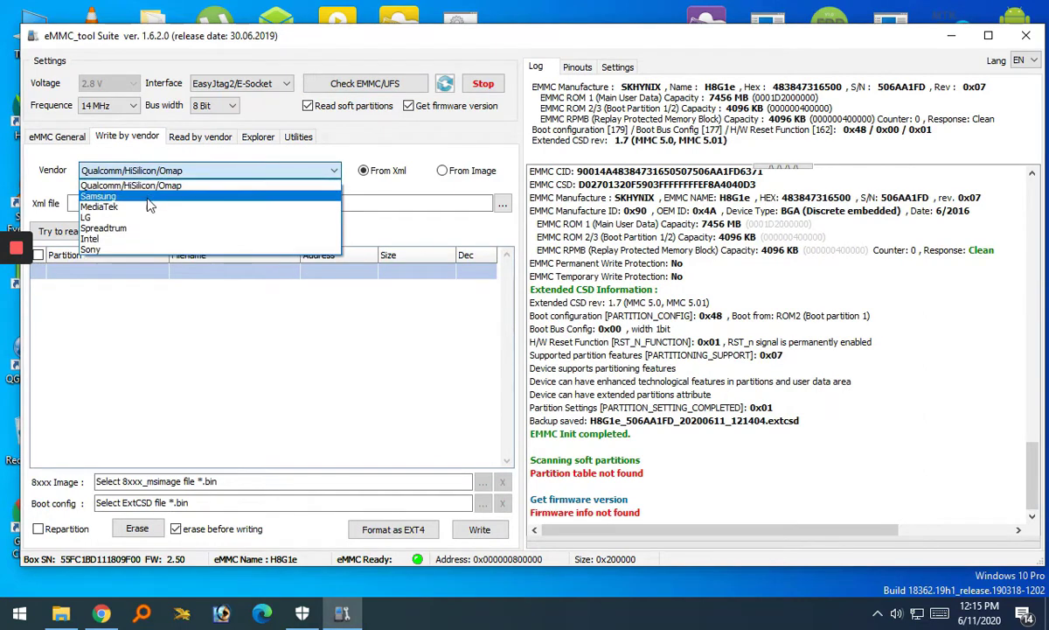
{"action": "left_click", "coordinate": [153, 201]}
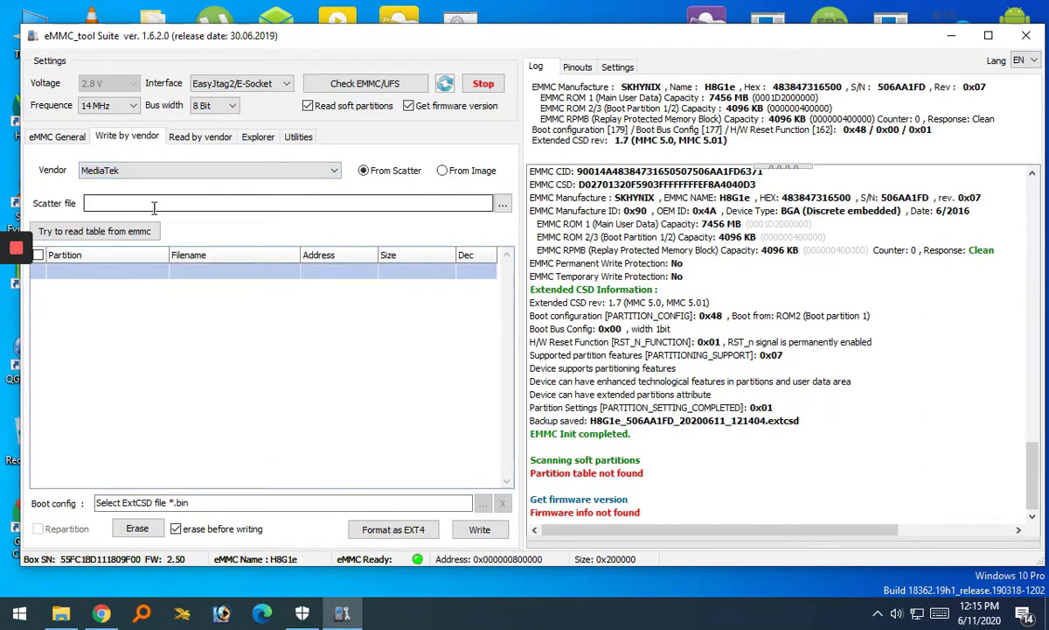
Step: Load the scatter file MT6580_Android_scatter.txt from the copied Firmware folder path and inspect the last log lines
{"action": "left_click", "coordinate": [502, 204]}
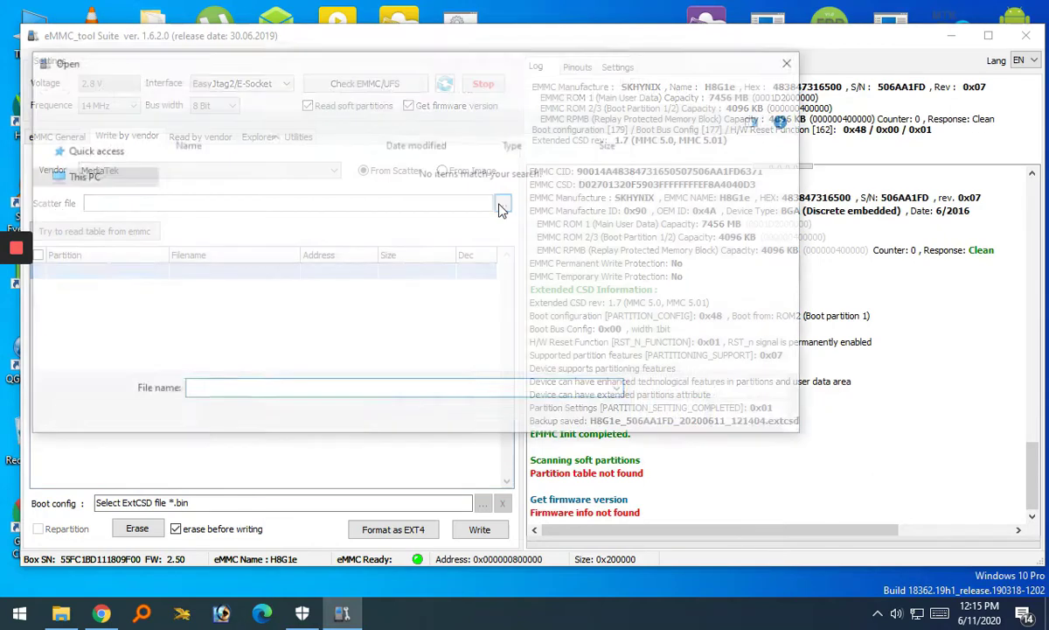
{"action": "right_click", "coordinate": [336, 393]}
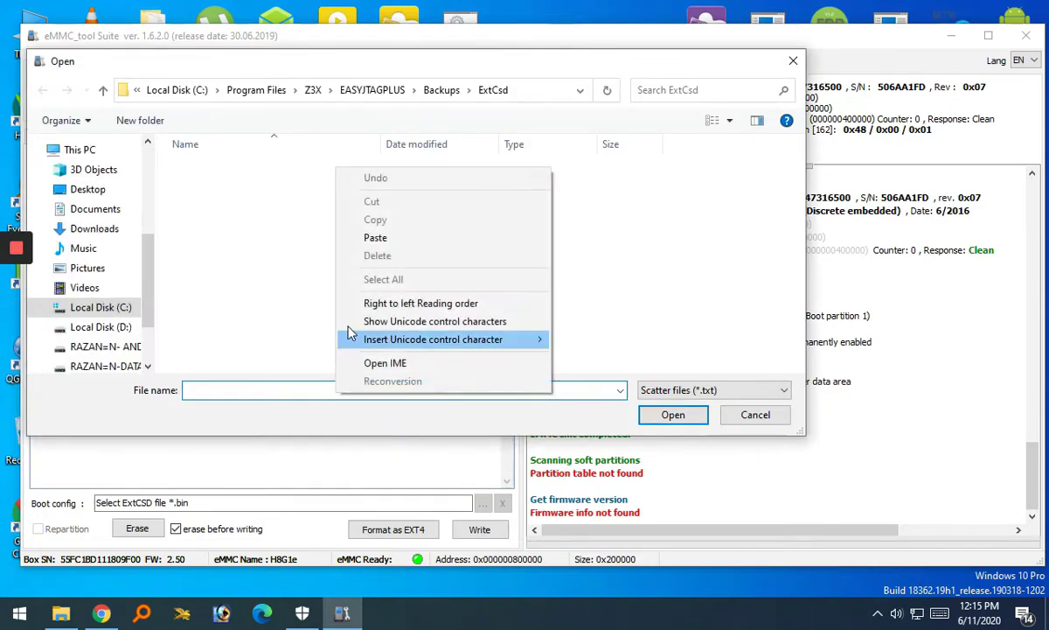
{"action": "left_click", "coordinate": [384, 238]}
{"action": "left_click", "coordinate": [672, 415]}
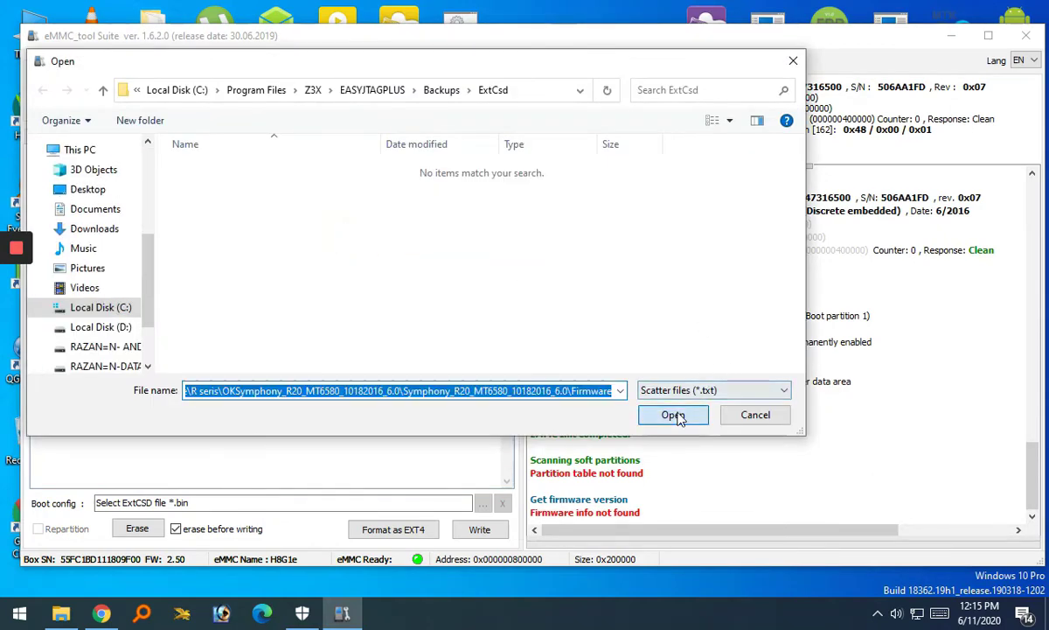
{"action": "left_click", "coordinate": [210, 219]}
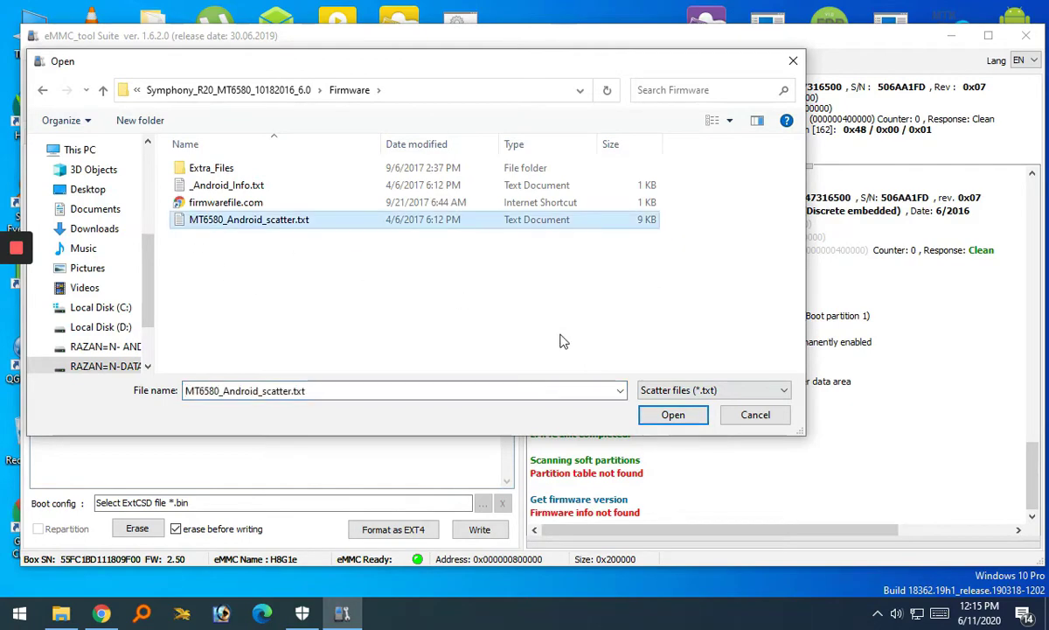
{"action": "left_click", "coordinate": [669, 415]}
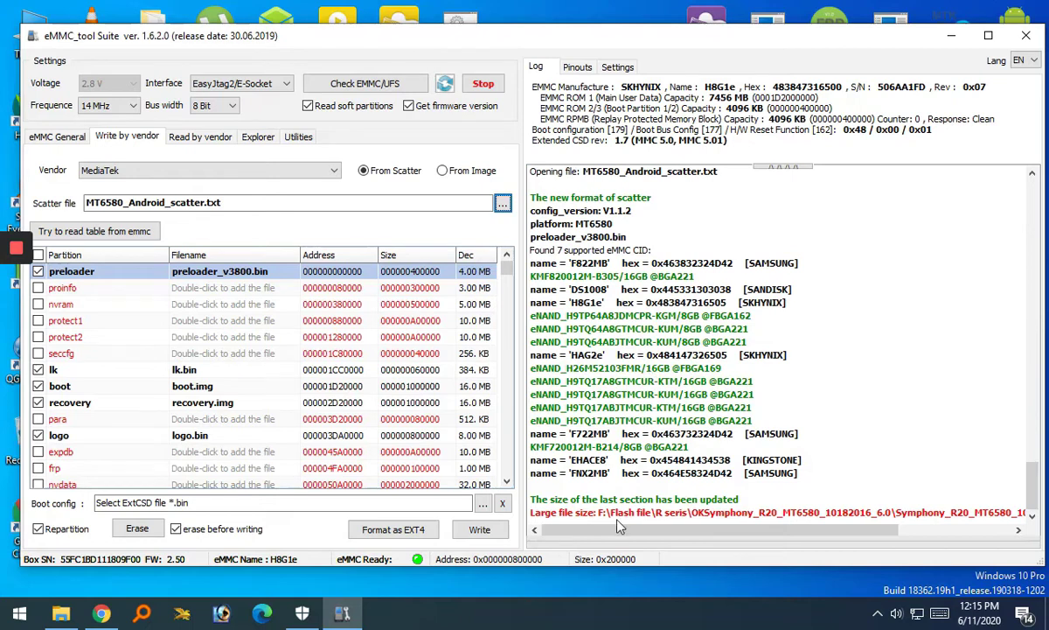
{"action": "left_click", "coordinate": [532, 503]}
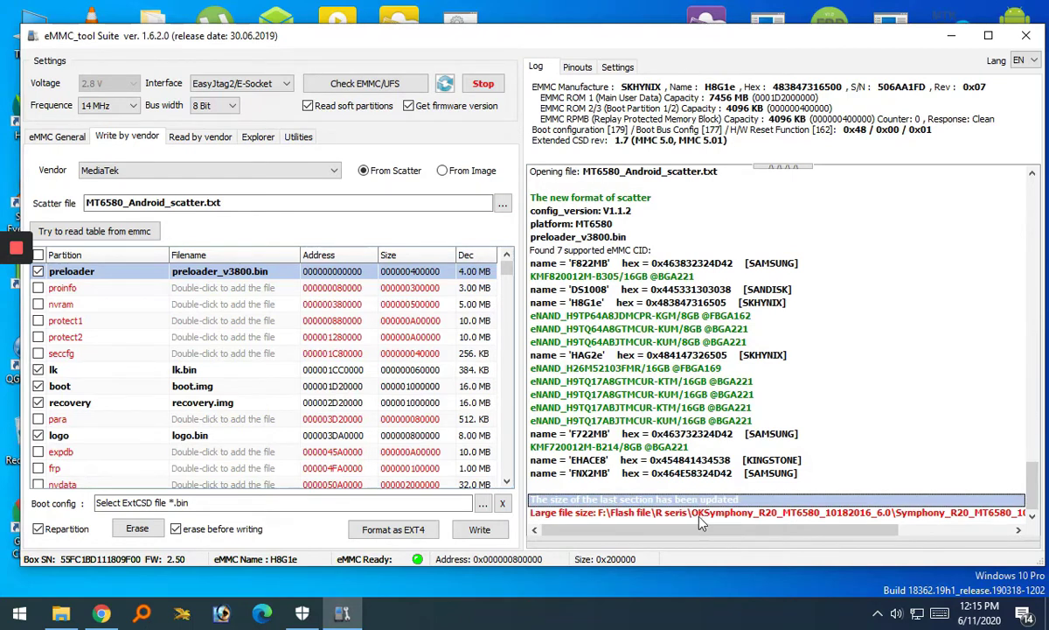
Step: Run a Universal Factory Format on the eMMC and accept the damage-risk confirmation
{"action": "left_click", "coordinate": [549, 514]}
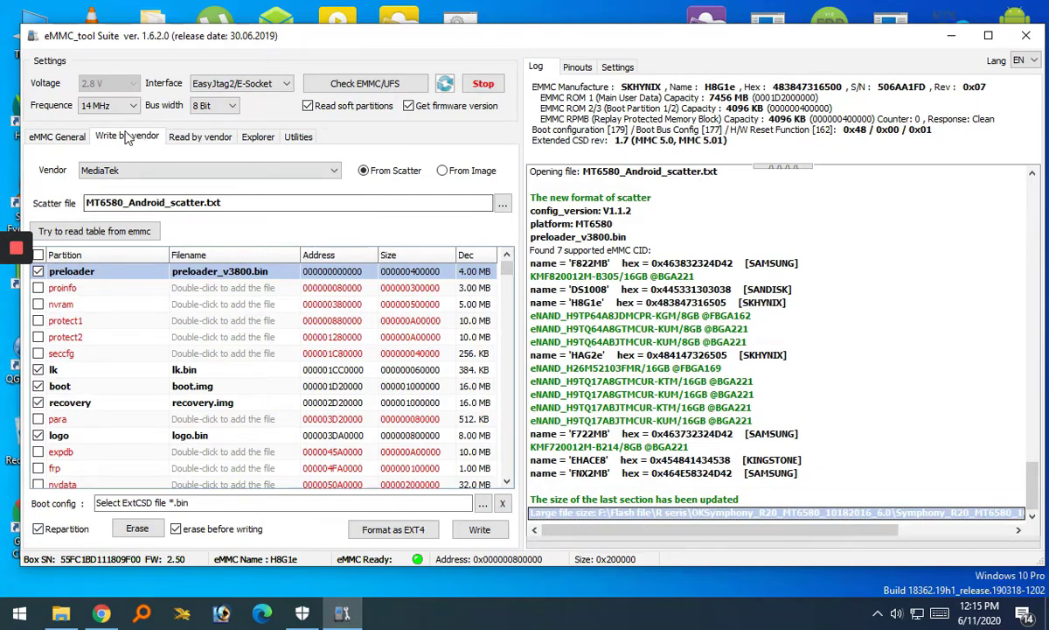
{"action": "left_click", "coordinate": [57, 138]}
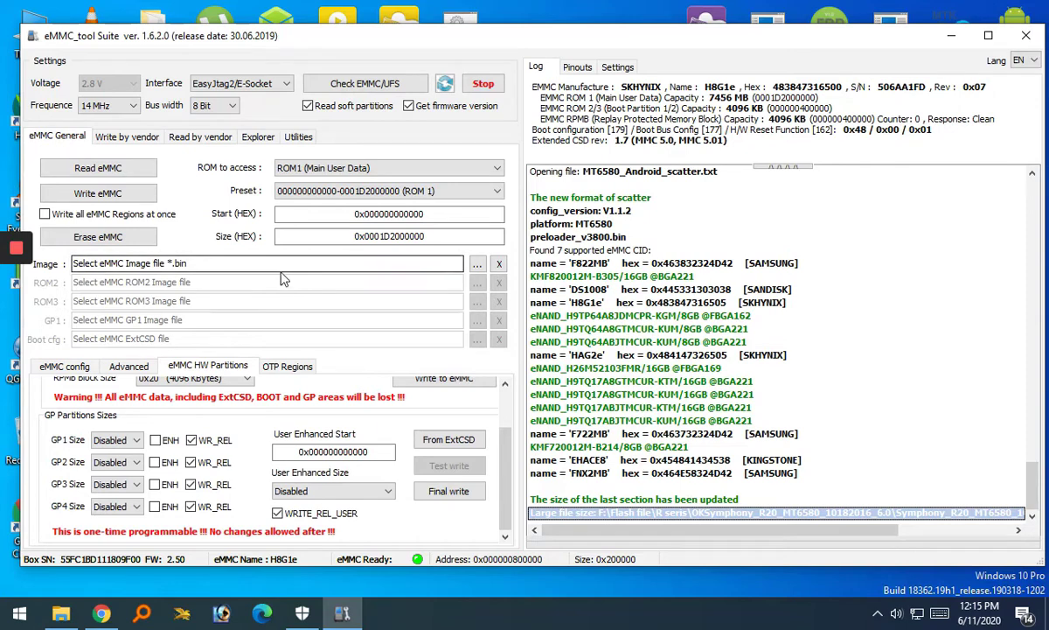
{"action": "left_click", "coordinate": [73, 369]}
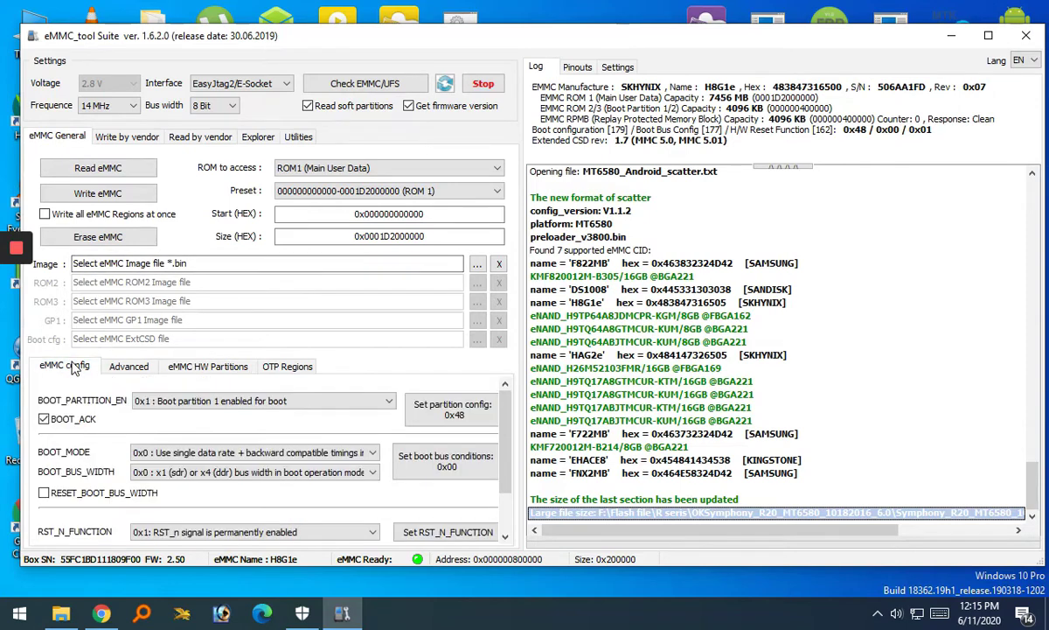
{"action": "left_click", "coordinate": [128, 367]}
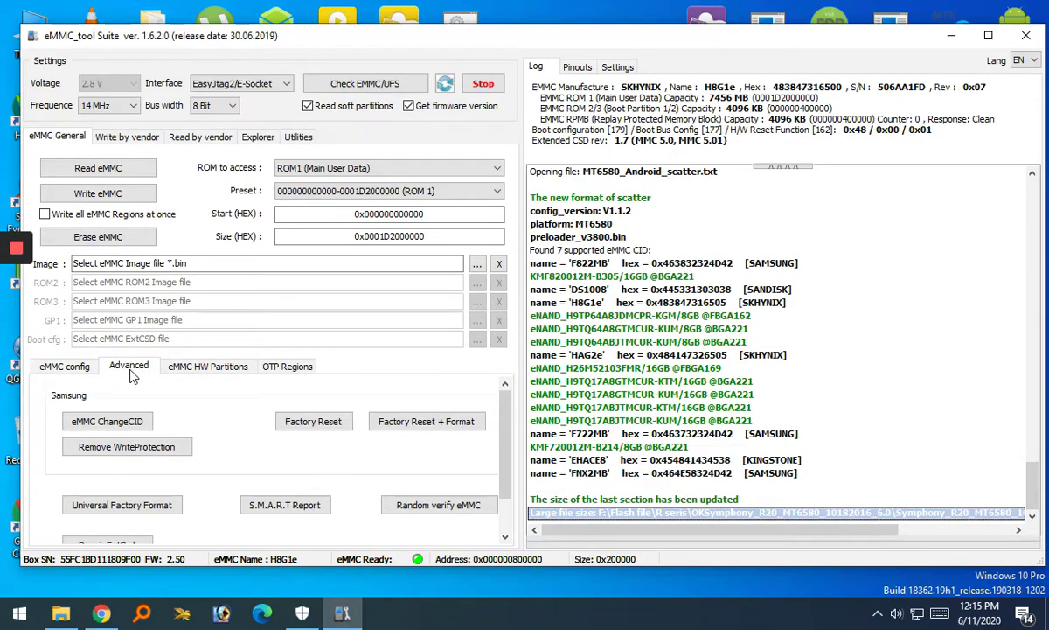
{"action": "left_click", "coordinate": [149, 512]}
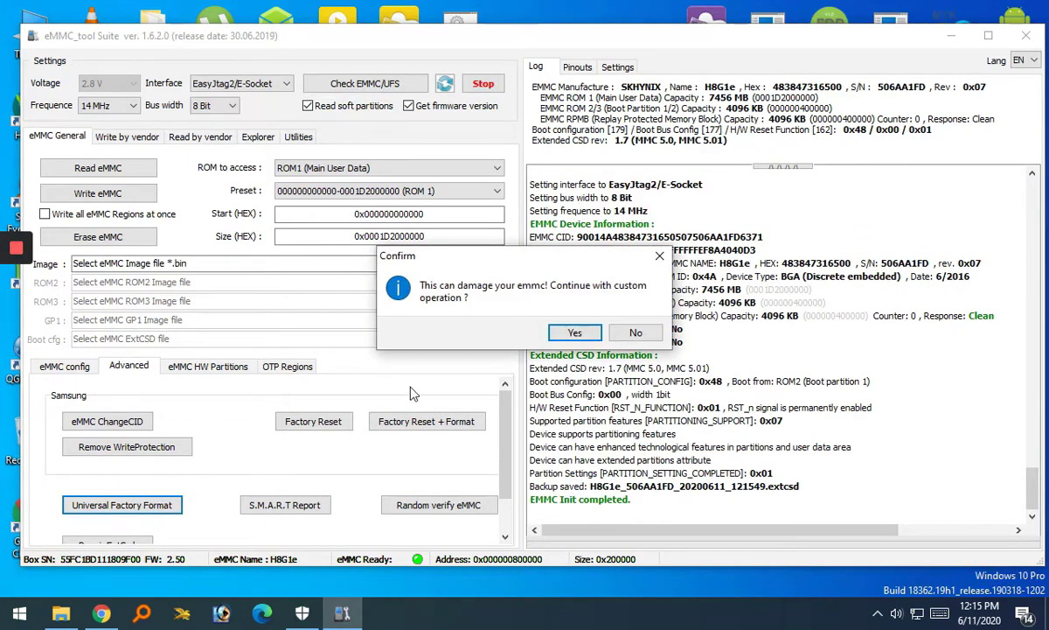
{"action": "left_click", "coordinate": [569, 332]}
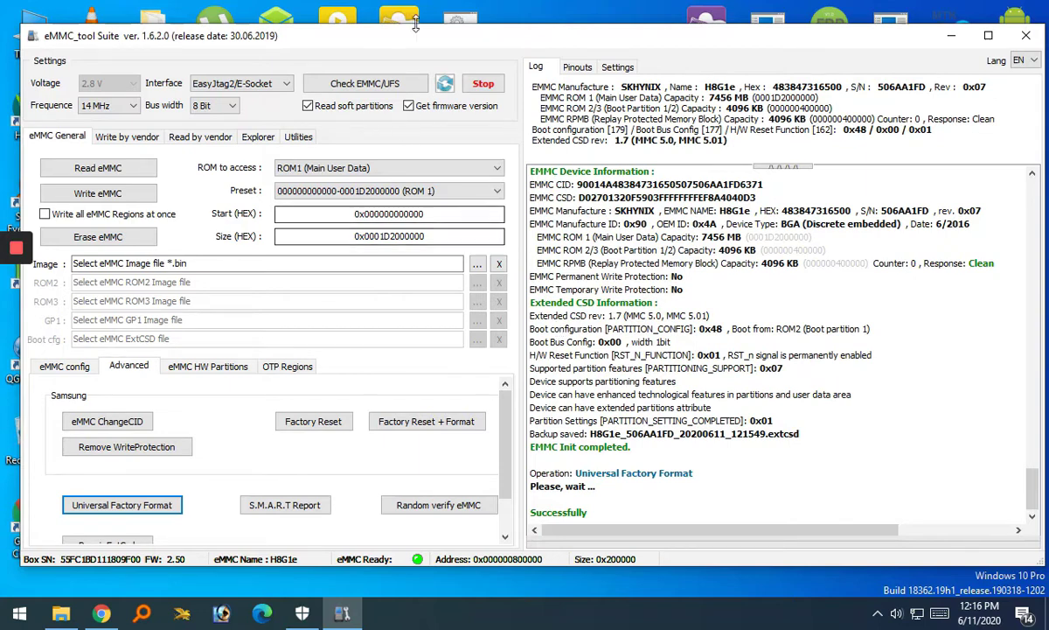
Step: Check the eMMC again, read its S.M.A.R.T report, and examine the life time and Pre EOL lines in the log
{"action": "left_click", "coordinate": [386, 87]}
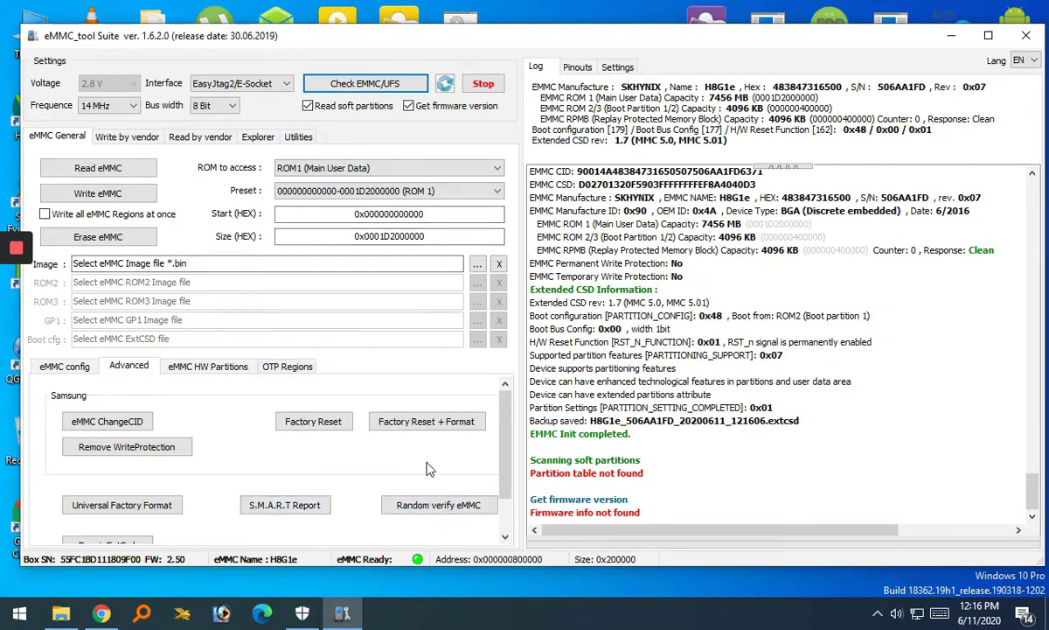
{"action": "scroll", "coordinate": [479, 454], "scroll_direction": "down", "scroll_amount": 3}
{"action": "scroll", "coordinate": [514, 468], "scroll_direction": "up", "scroll_amount": 2}
{"action": "scroll", "coordinate": [514, 468], "scroll_direction": "up", "scroll_amount": 1}
{"action": "scroll", "coordinate": [479, 453], "scroll_direction": "down", "scroll_amount": 3}
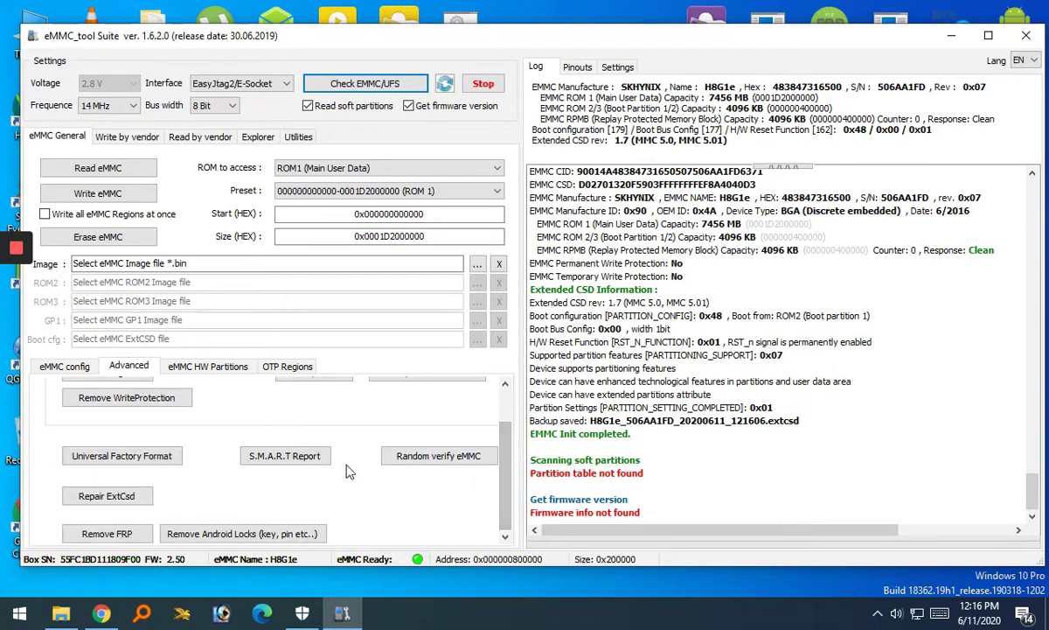
{"action": "left_click", "coordinate": [285, 462]}
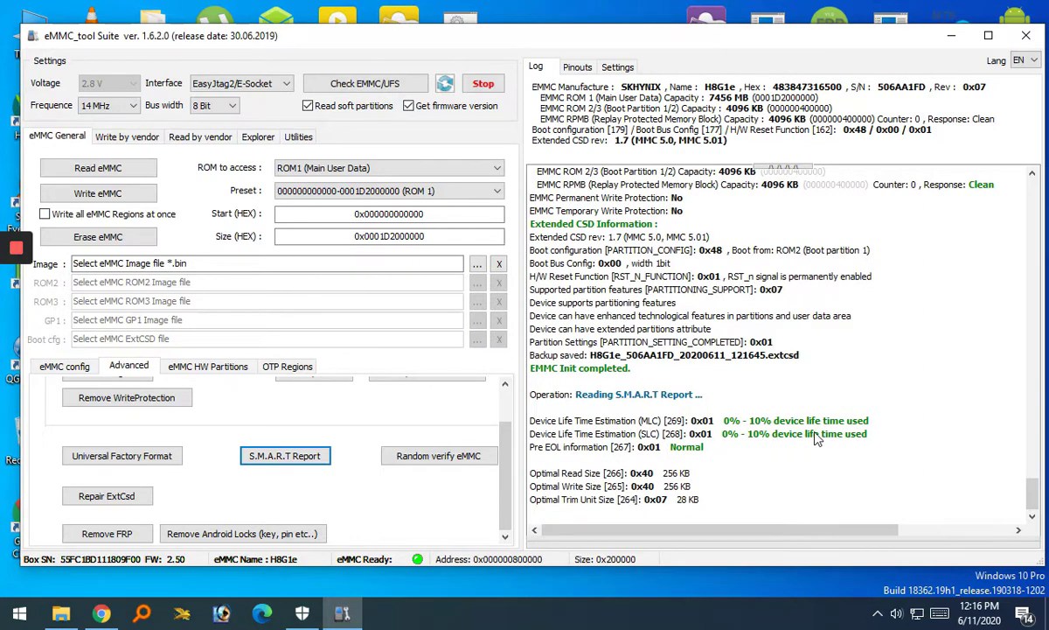
{"action": "left_click", "coordinate": [697, 451]}
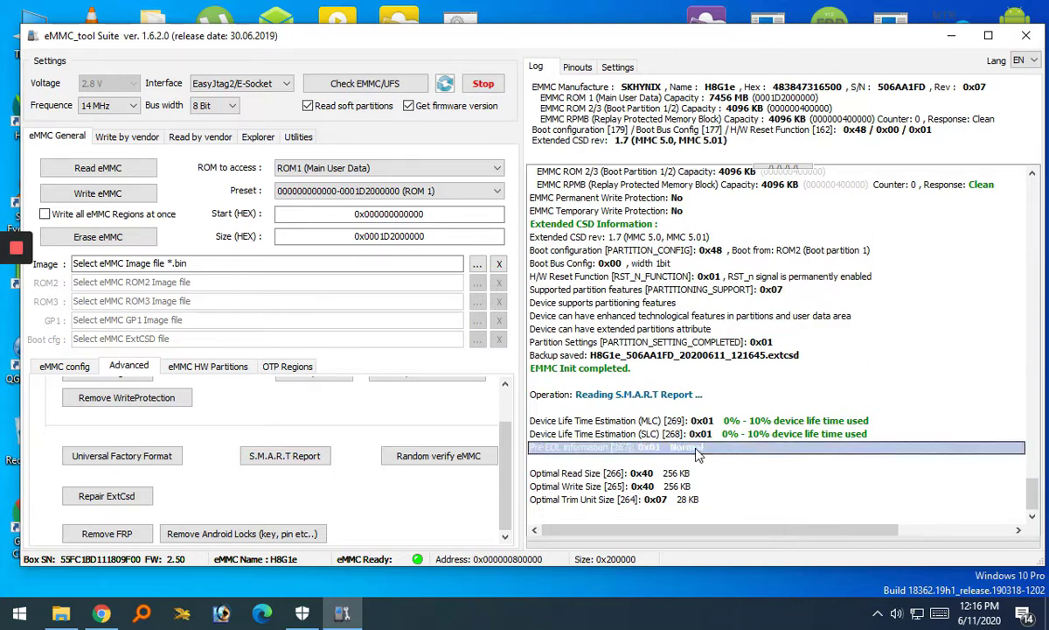
{"action": "key", "text": "Down"}
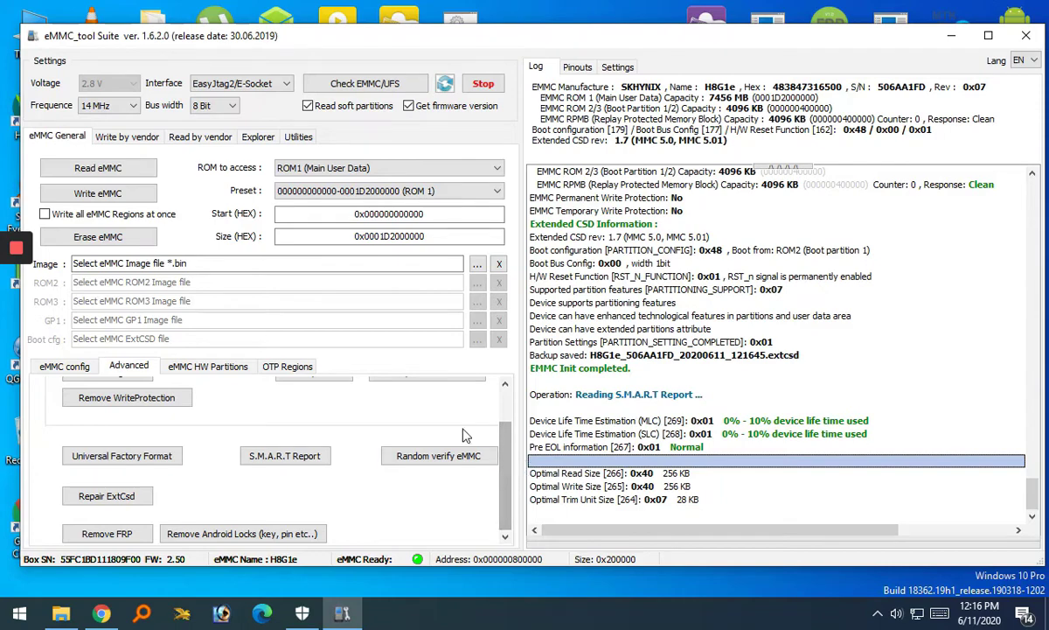
Step: Reload the scatter file MT6580_Android_scatter.txt for writing by vendor and review its partition list down to userdata
{"action": "left_click", "coordinate": [148, 140]}
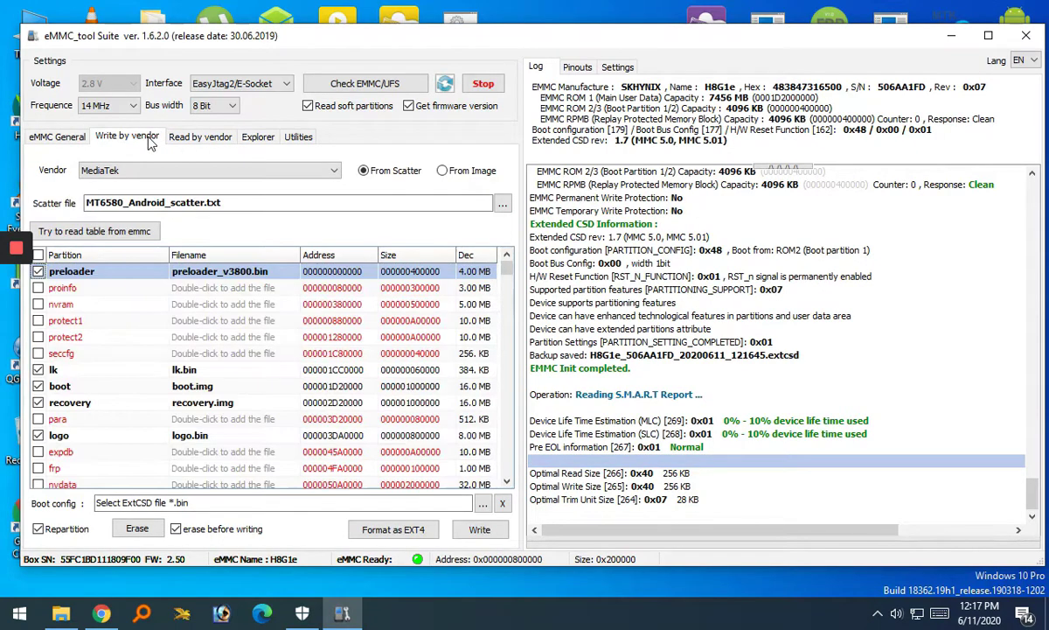
{"action": "left_click", "coordinate": [501, 206]}
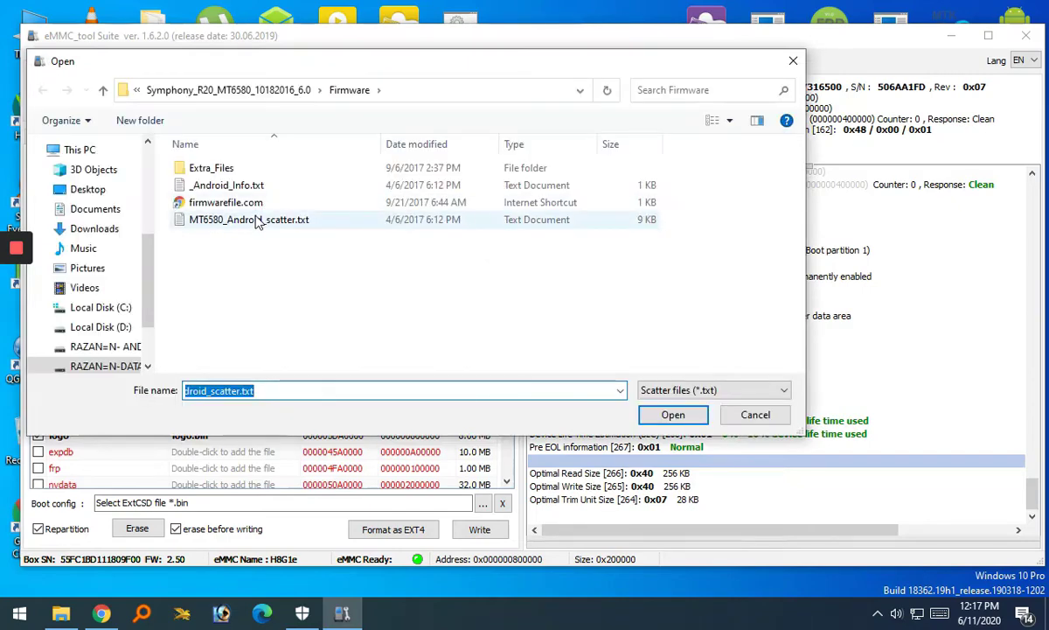
{"action": "left_click", "coordinate": [258, 220]}
{"action": "left_click", "coordinate": [671, 414]}
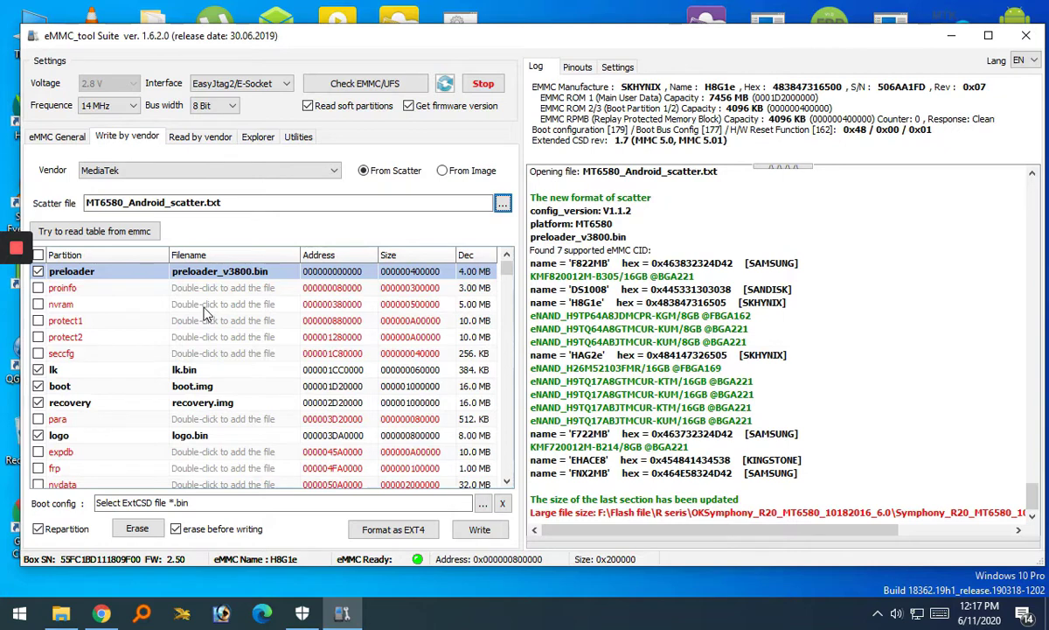
{"action": "scroll", "coordinate": [205, 316], "scroll_direction": "down", "scroll_amount": 3}
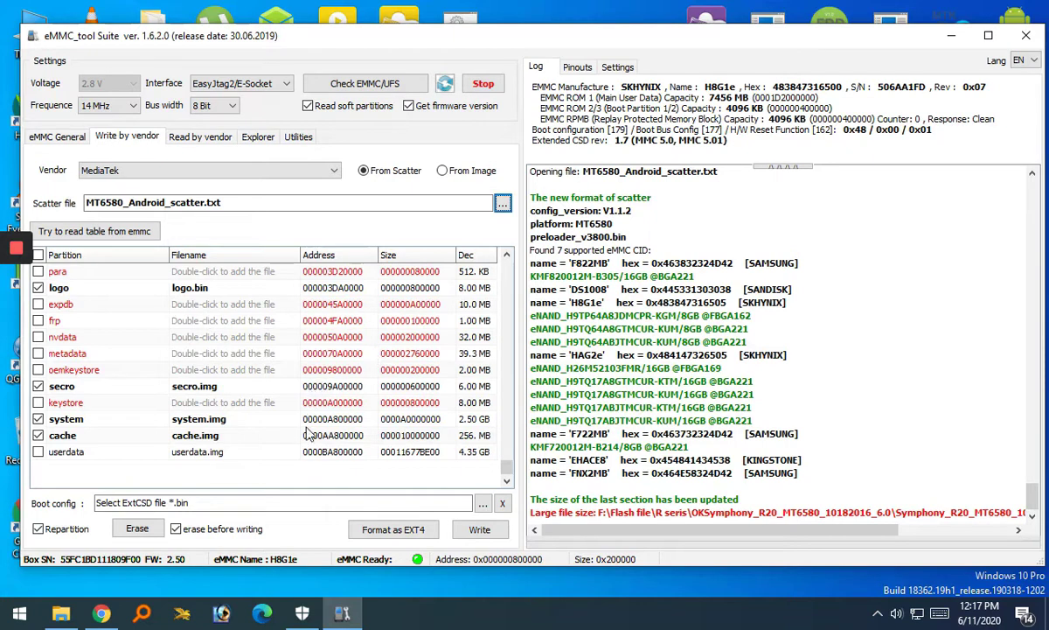
Step: Write the checked partitions from preloader to cache to the eMMC and format the Userdata partition
{"action": "left_click", "coordinate": [480, 535]}
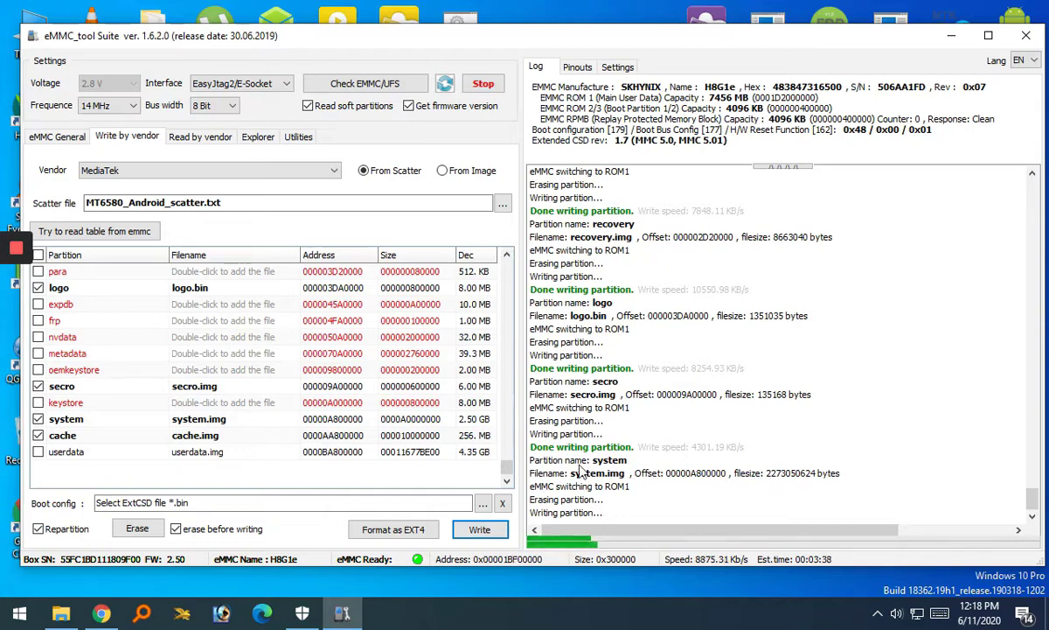
{"action": "left_click", "coordinate": [72, 538]}
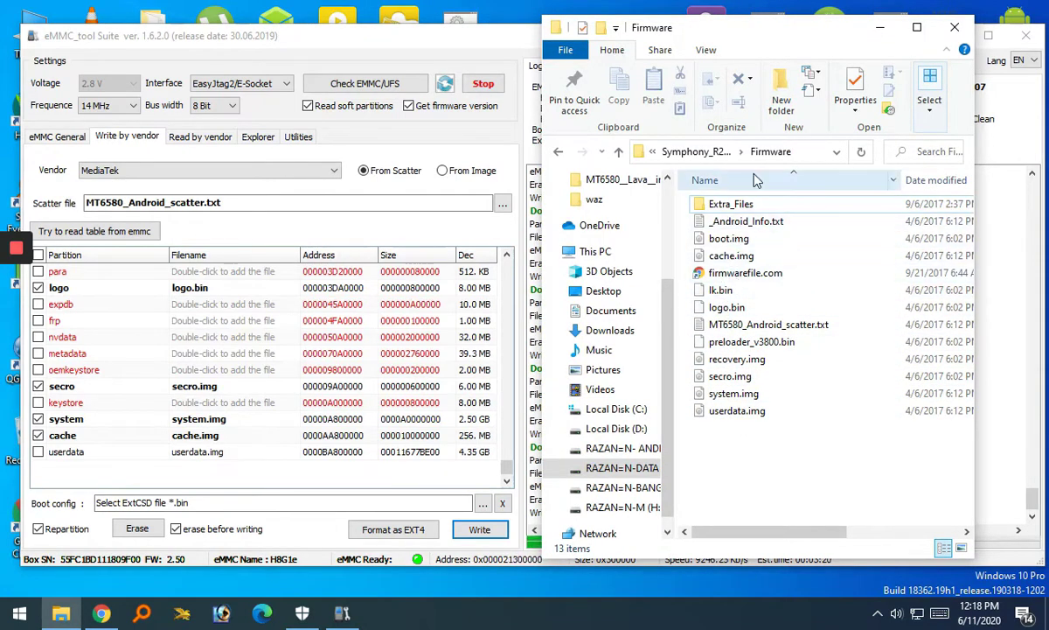
{"action": "left_click", "coordinate": [880, 27]}
{"action": "scroll", "coordinate": [332, 429], "scroll_direction": "up", "scroll_amount": 2}
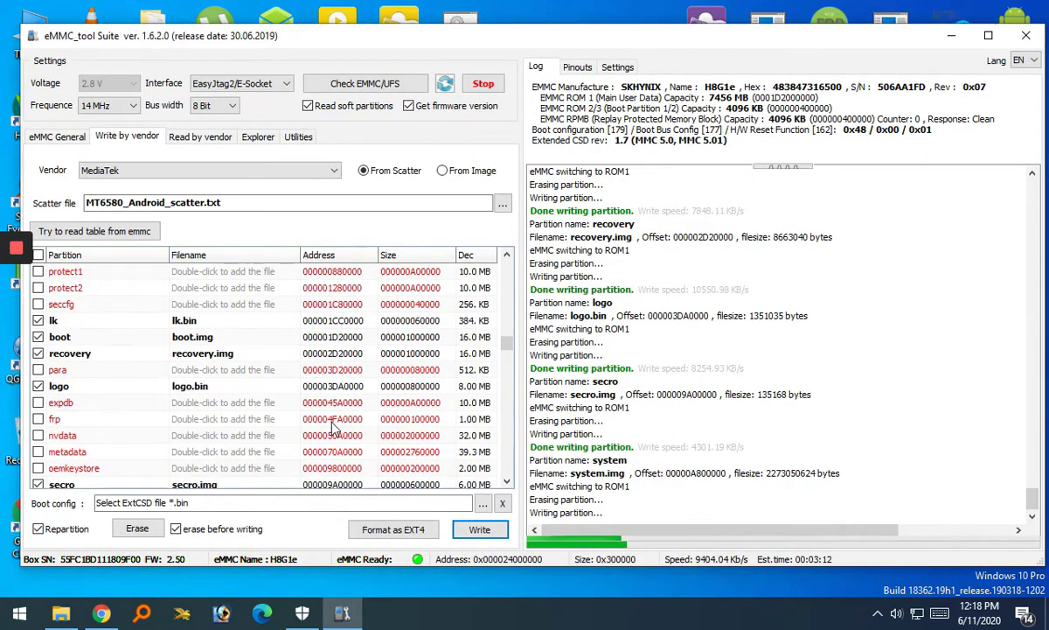
{"action": "scroll", "coordinate": [333, 428], "scroll_direction": "up", "scroll_amount": 1}
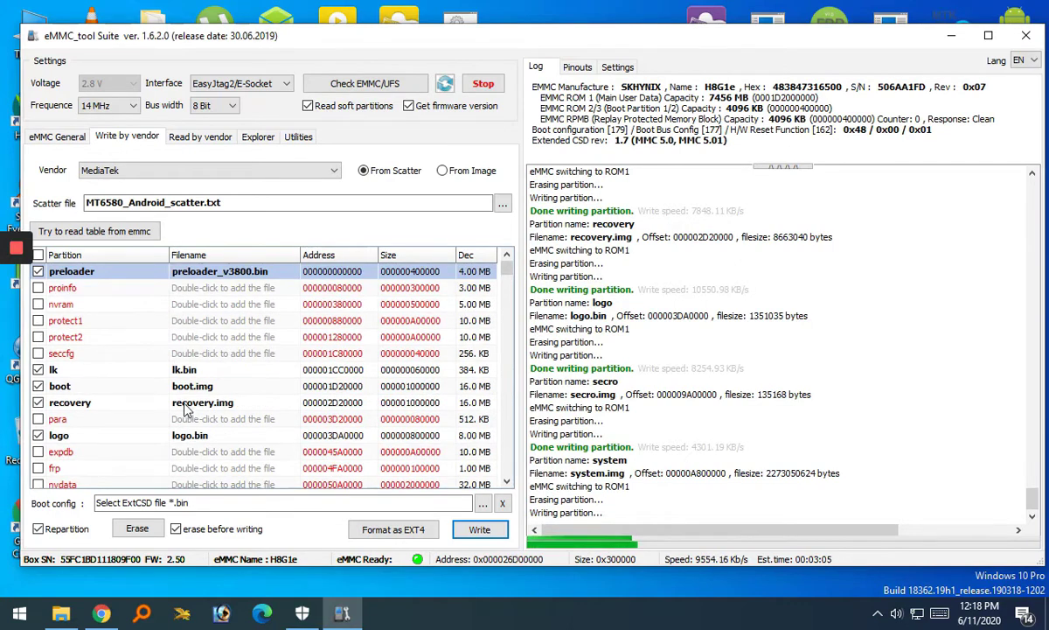
{"action": "scroll", "coordinate": [186, 411], "scroll_direction": "down", "scroll_amount": 3}
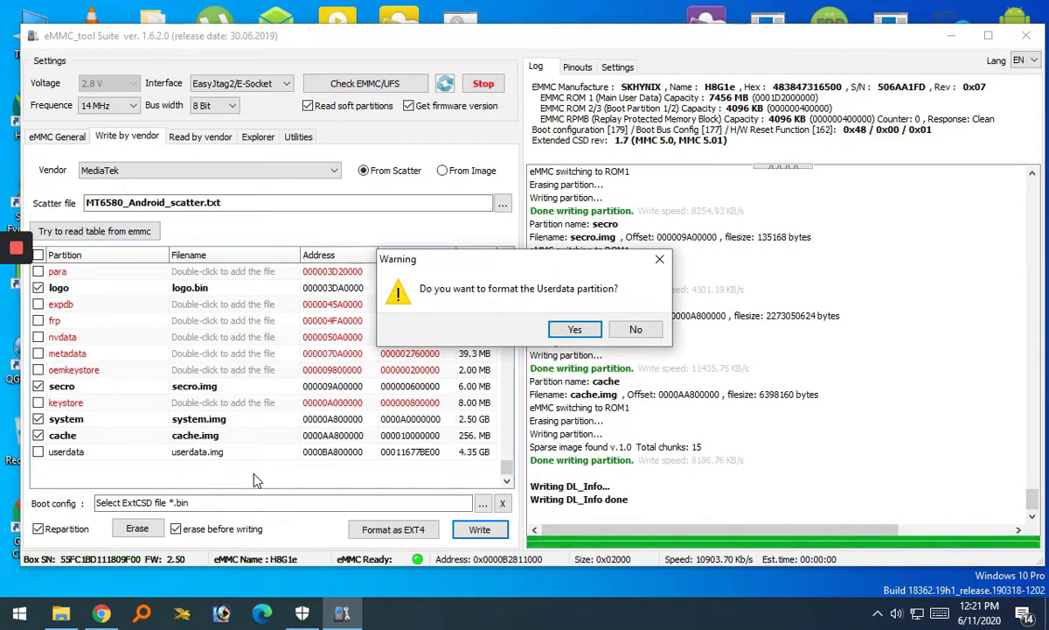
{"action": "left_click", "coordinate": [574, 328]}
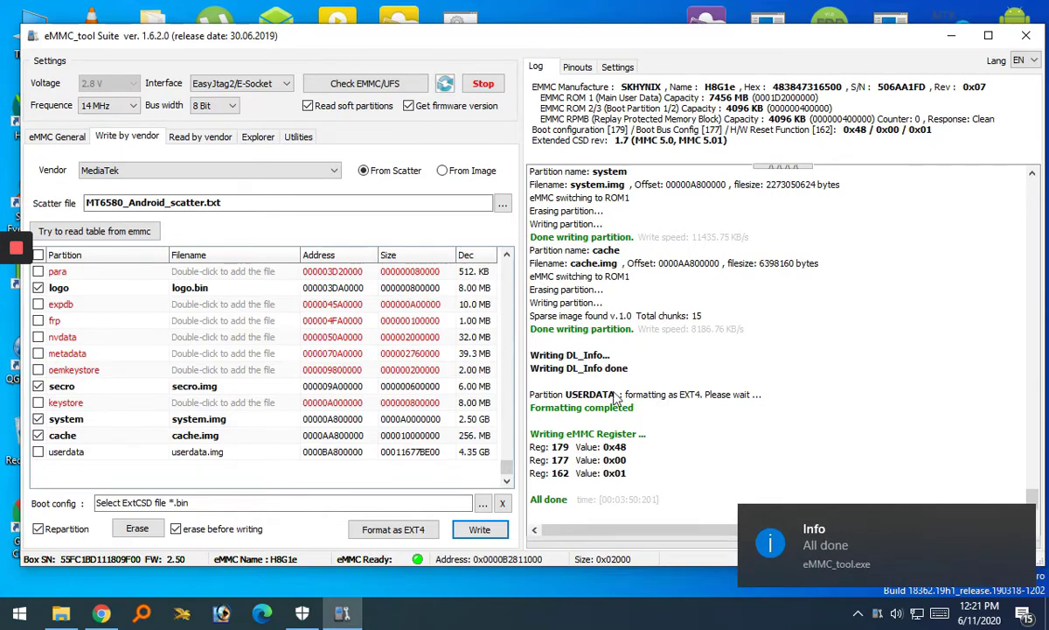
Step: Run the eMMC/UFS check again, inspect the firmware version details in the log, and minimize the window
{"action": "left_click", "coordinate": [390, 90]}
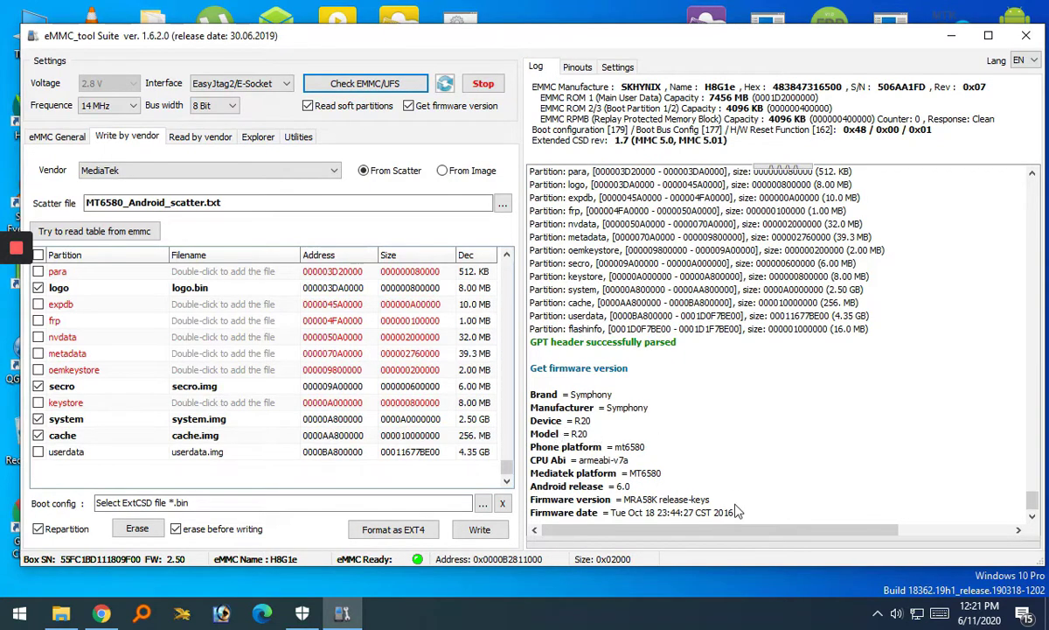
{"action": "left_click_drag", "start_coordinate": [737, 520], "coordinate": [586, 396]}
{"action": "left_click", "coordinate": [798, 460]}
{"action": "left_click_drag", "start_coordinate": [816, 510], "coordinate": [610, 398]}
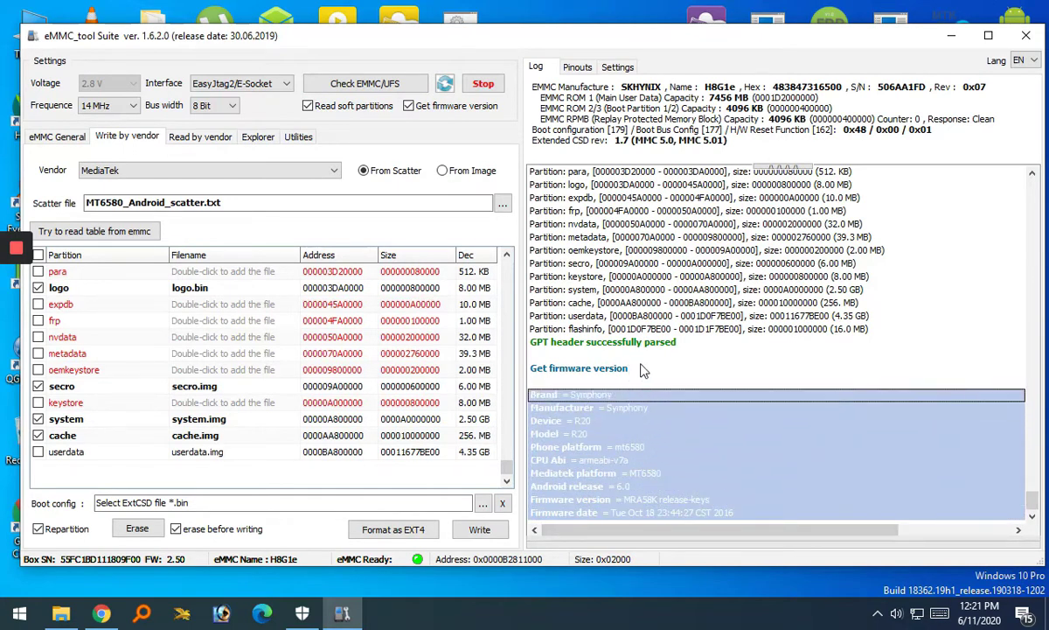
{"action": "left_click", "coordinate": [680, 371]}
{"action": "left_click_drag", "start_coordinate": [757, 511], "coordinate": [555, 375]}
{"action": "left_click", "coordinate": [769, 438]}
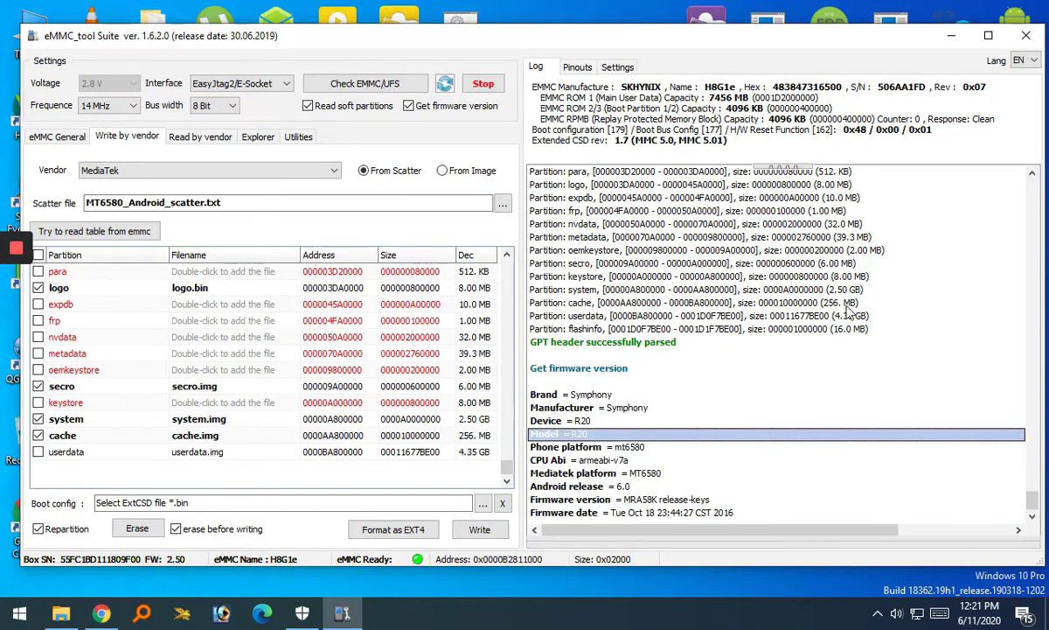
{"action": "left_click", "coordinate": [960, 39]}
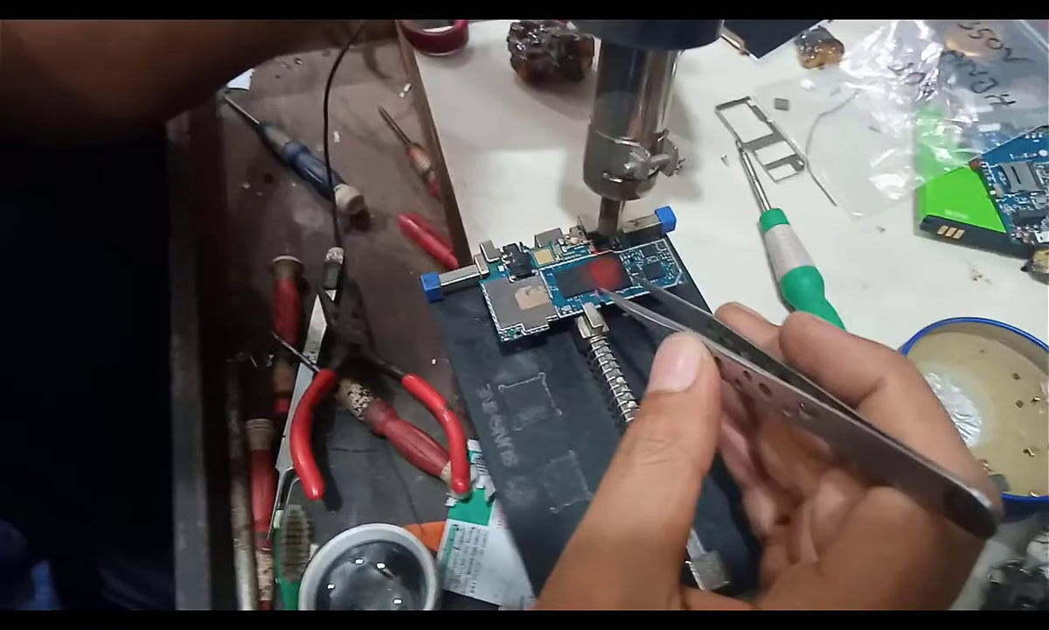